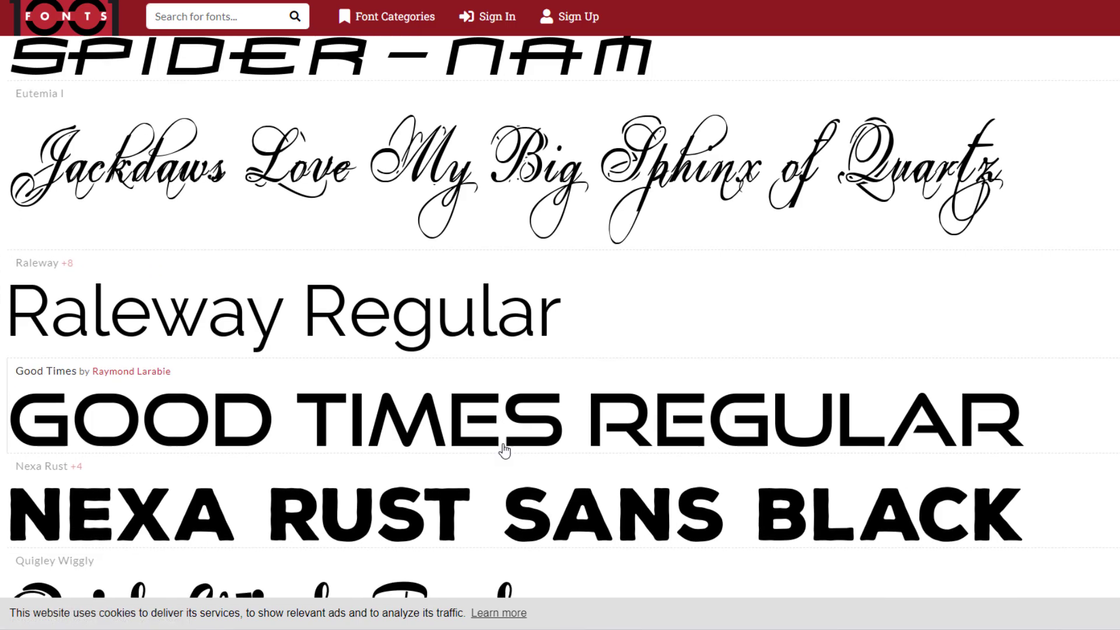
# Install the downloaded Uni Sans Heavy Italic, Uni Sans Heavy, Uni Sans Thin Italic and Uni Sans Thin font files.
pyautogui.scroll(8, 583, 422)
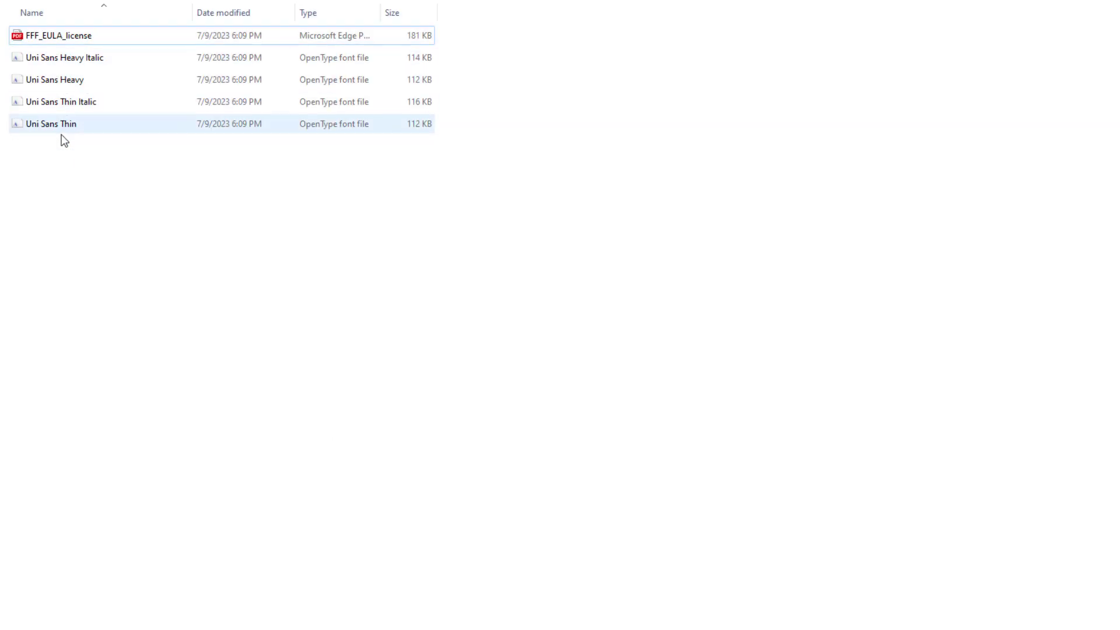
pyautogui.rightClick(68, 59)
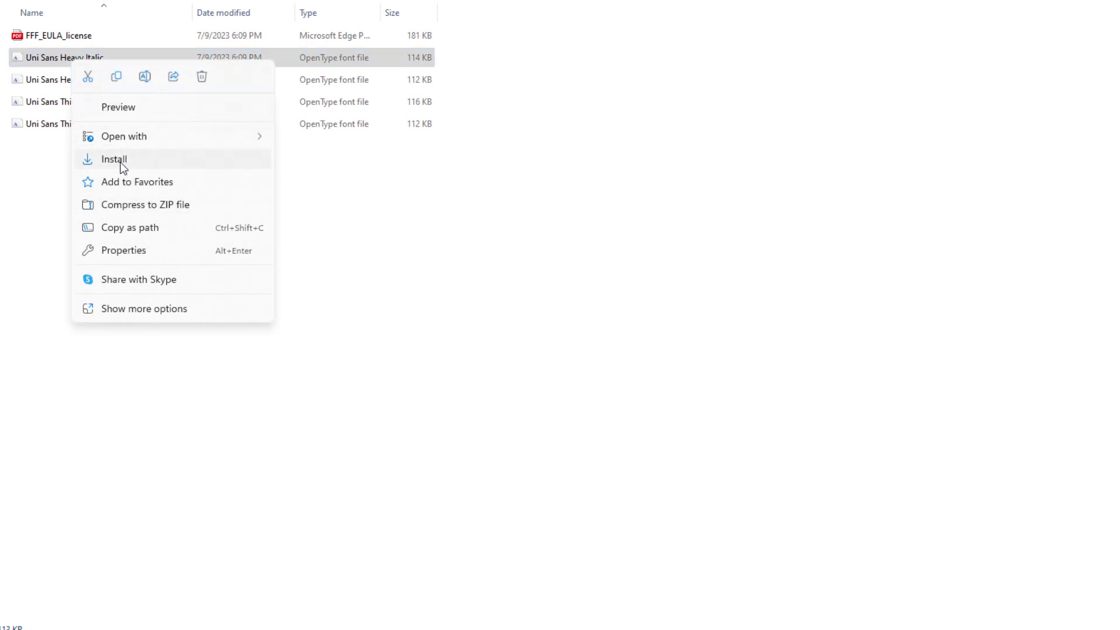
pyautogui.click(119, 159)
pyautogui.moveTo(25, 195); pyautogui.dragTo(81, 85)
pyautogui.rightClick(82, 85)
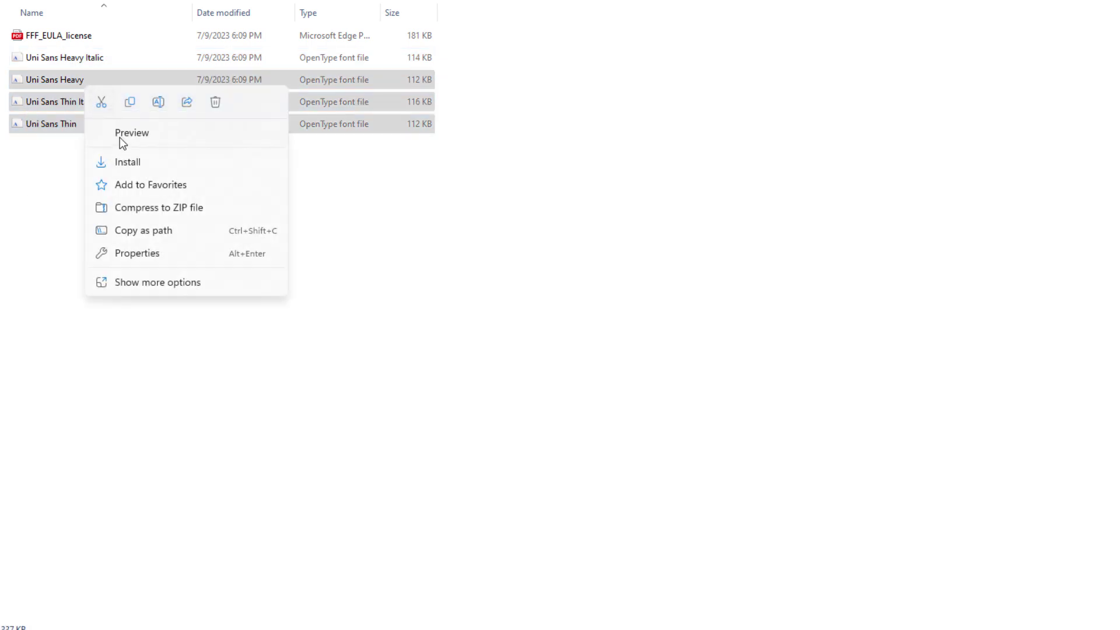
pyautogui.click(123, 161)
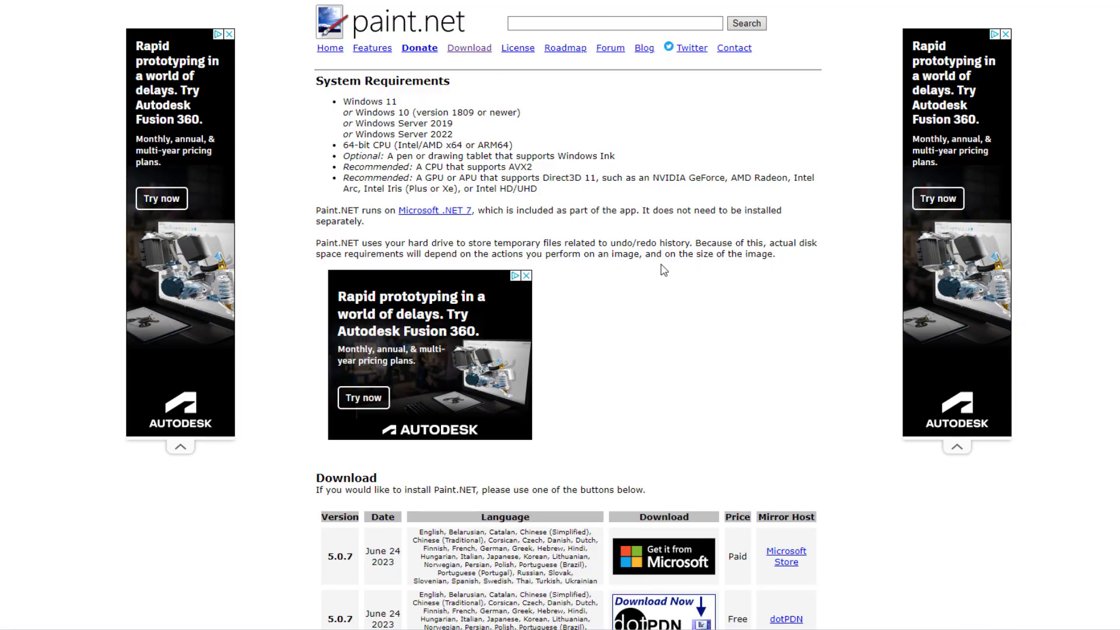
# Look through the Paint.NET download page for the free dotPDN download.
pyautogui.scroll(-1, 663, 270)
pyautogui.scroll(-3, 663, 269)
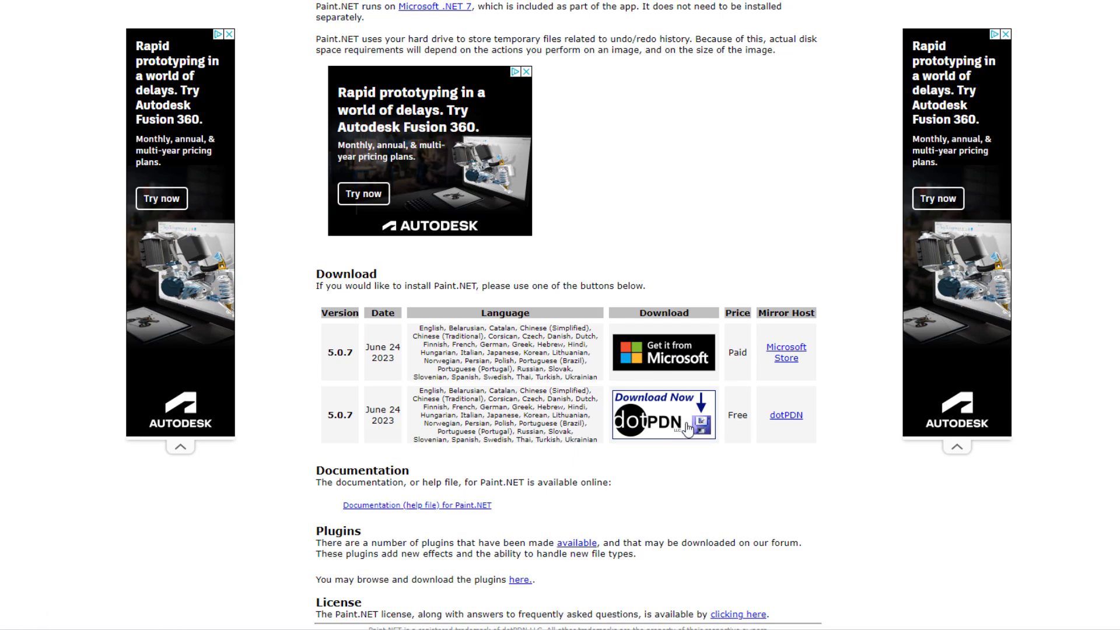
pyautogui.scroll(-1, 700, 417)
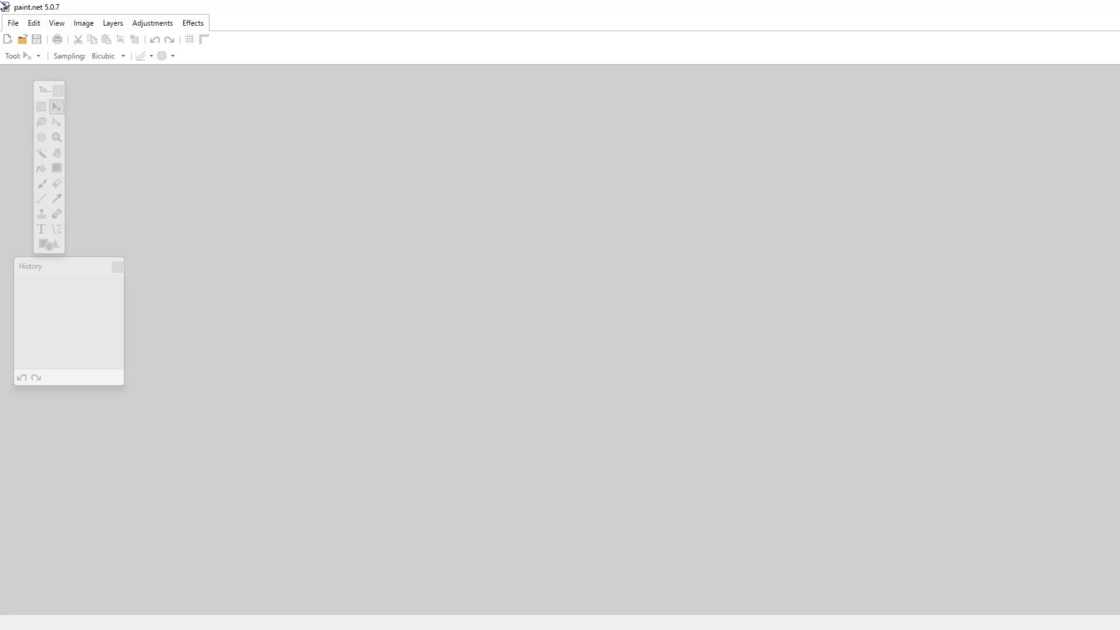
# Create a new image 1280 pixels wide and 720 pixels high with a resolution of 30 pixels/inch.
pyautogui.click(13, 23)
pyautogui.click(28, 38)
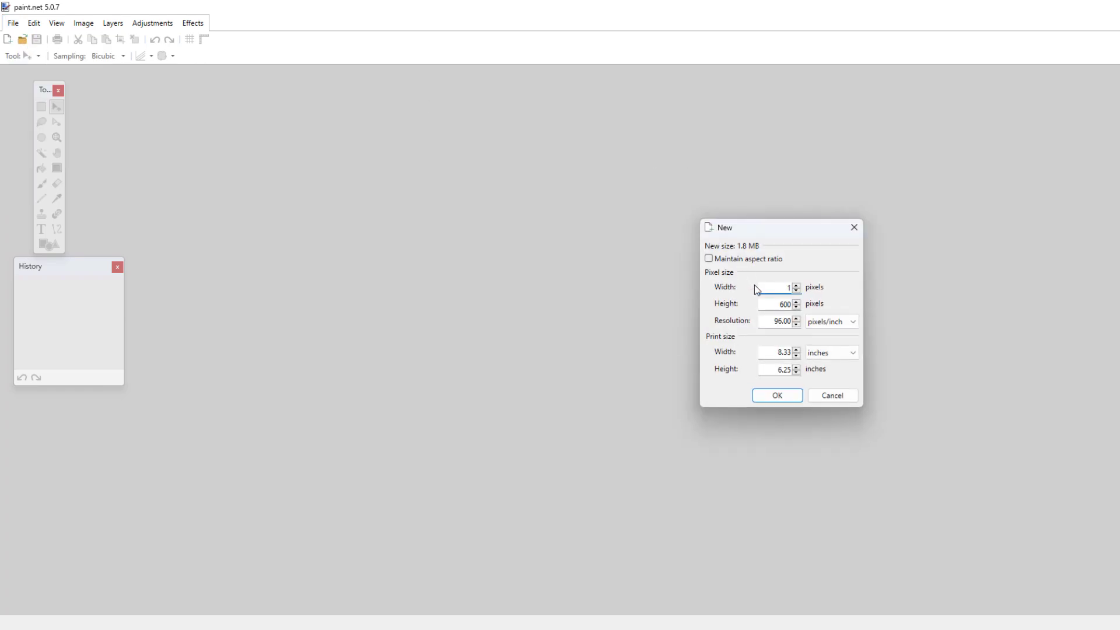
pyautogui.write('1280')
pyautogui.doubleClick(784, 304)
pyautogui.write('720')
pyautogui.doubleClick(781, 319)
pyautogui.write('30')
pyautogui.click(767, 397)
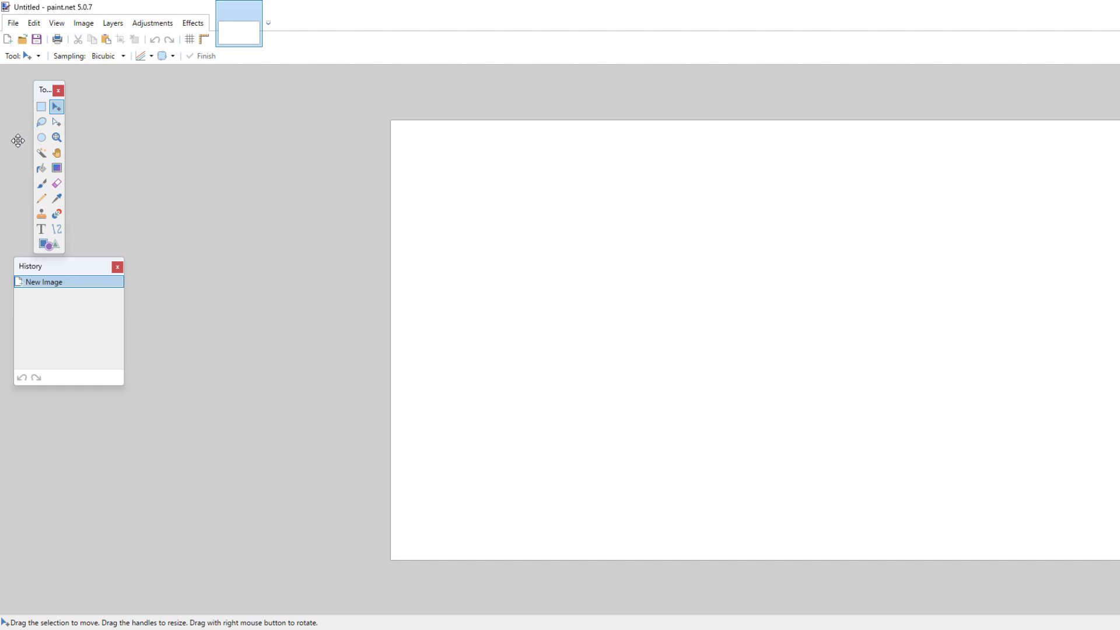
pyautogui.click(57, 137)
pyautogui.rightClick(723, 303)
pyautogui.click(901, 347)
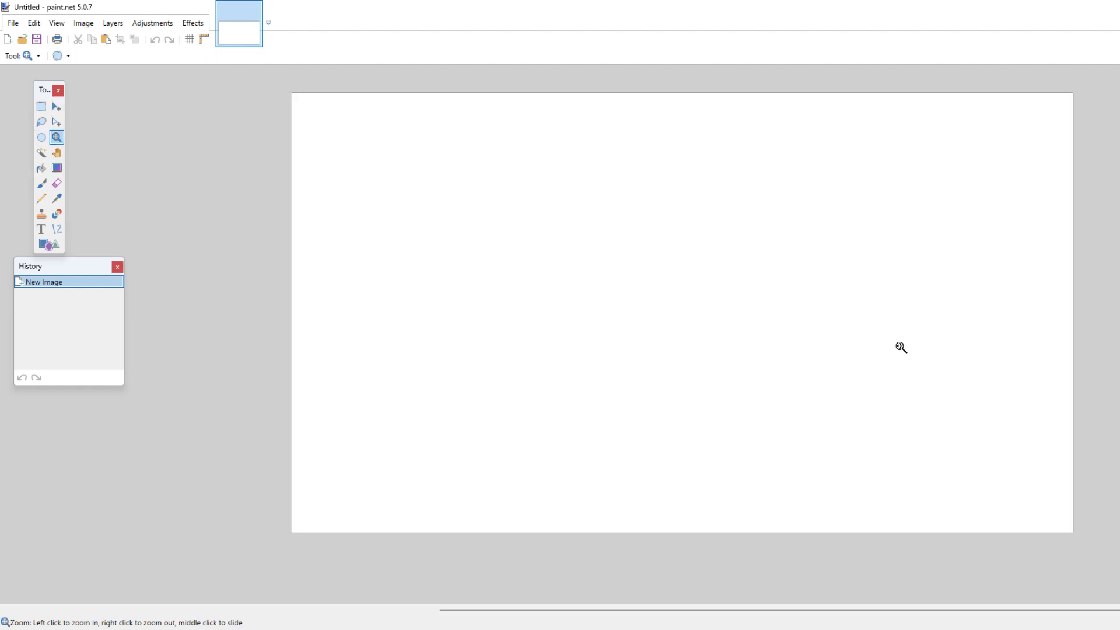
pyautogui.rightClick(901, 347)
pyautogui.click(901, 347)
# Create a second blank image at the default 800 × 600 pixels and 96 pixels/inch.
pyautogui.click(12, 23)
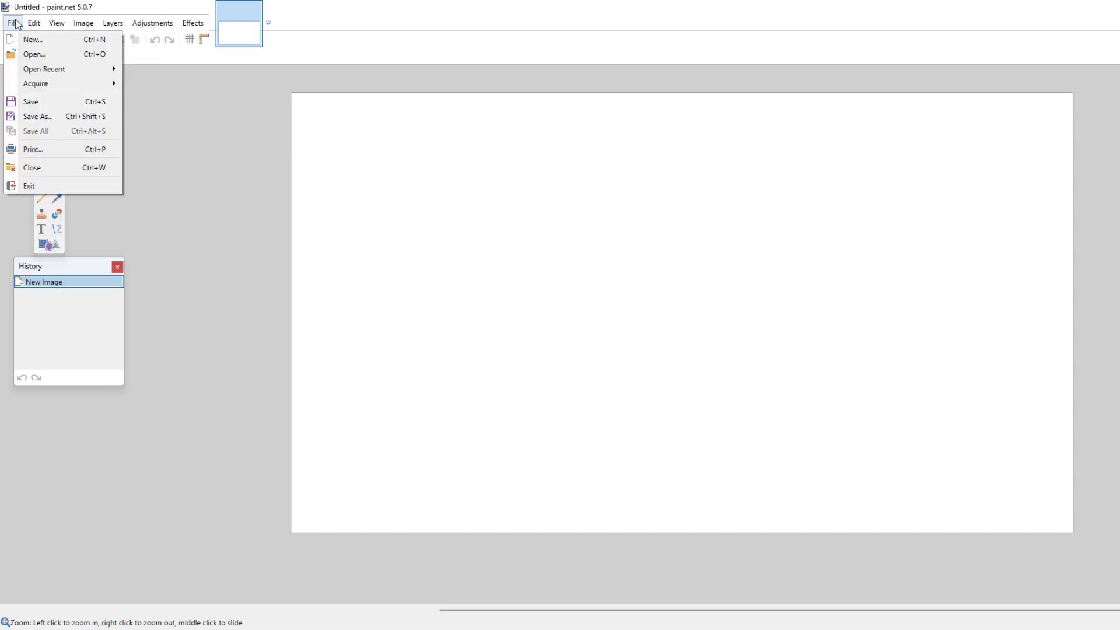
pyautogui.click(29, 39)
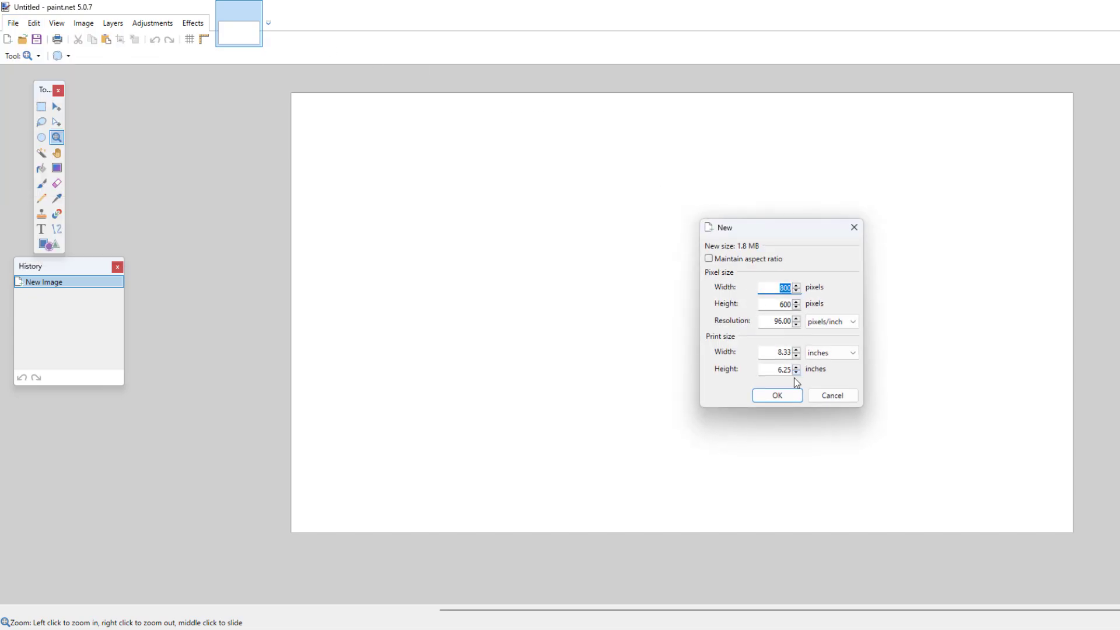
pyautogui.click(795, 397)
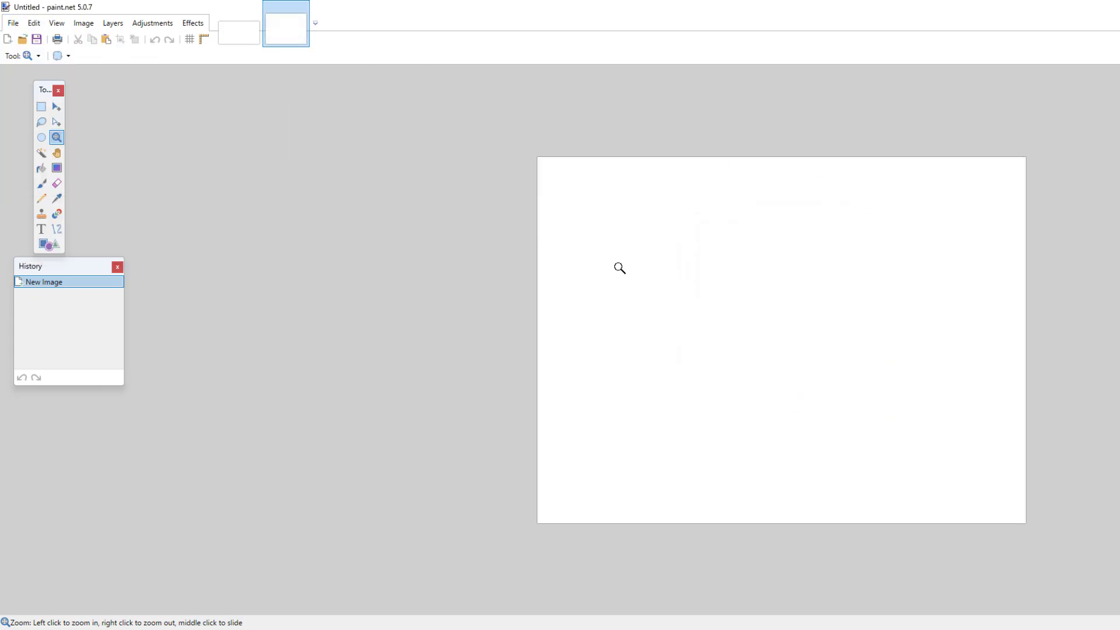
pyautogui.click(817, 329)
pyautogui.rightClick(822, 330)
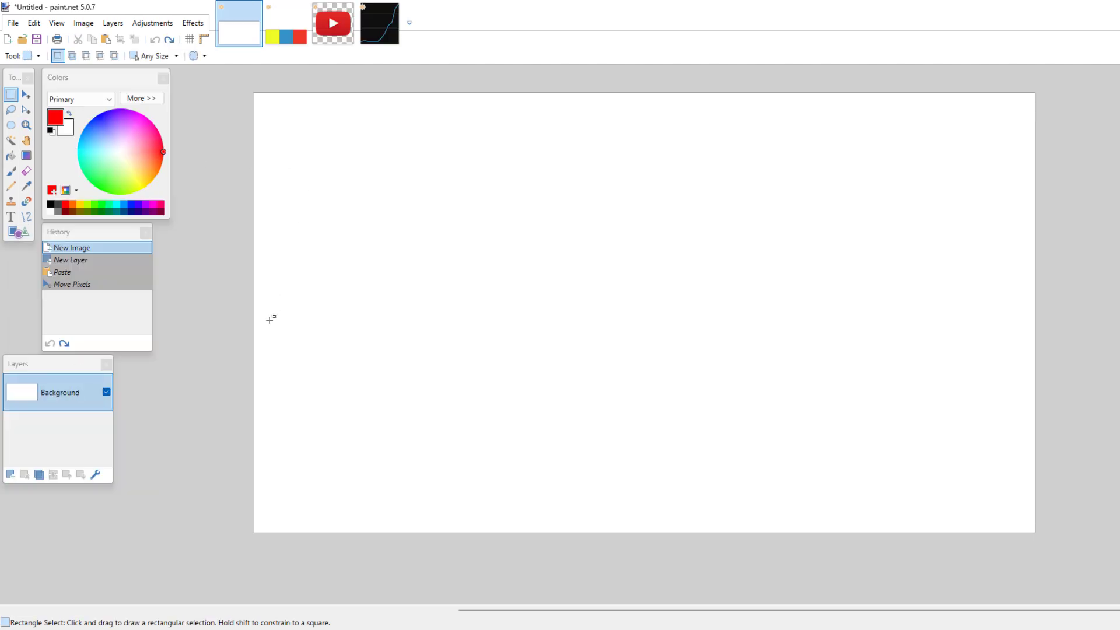
# Review the open source images: the yellow, blue and red colour blocks, the YouTube logo and the line chart.
pyautogui.click(286, 25)
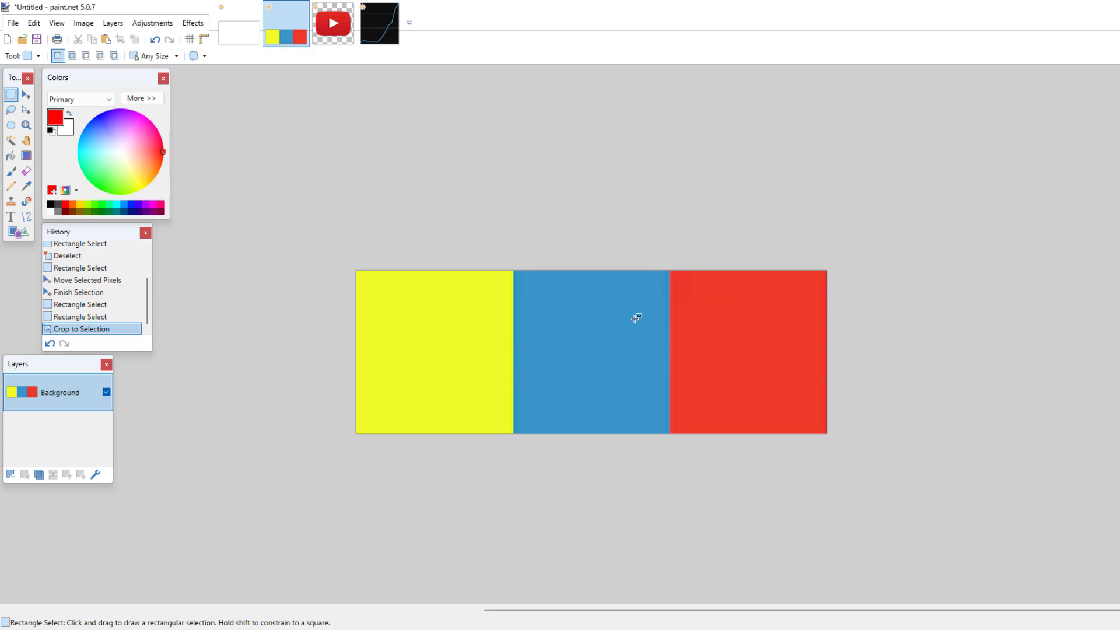
pyautogui.click(333, 23)
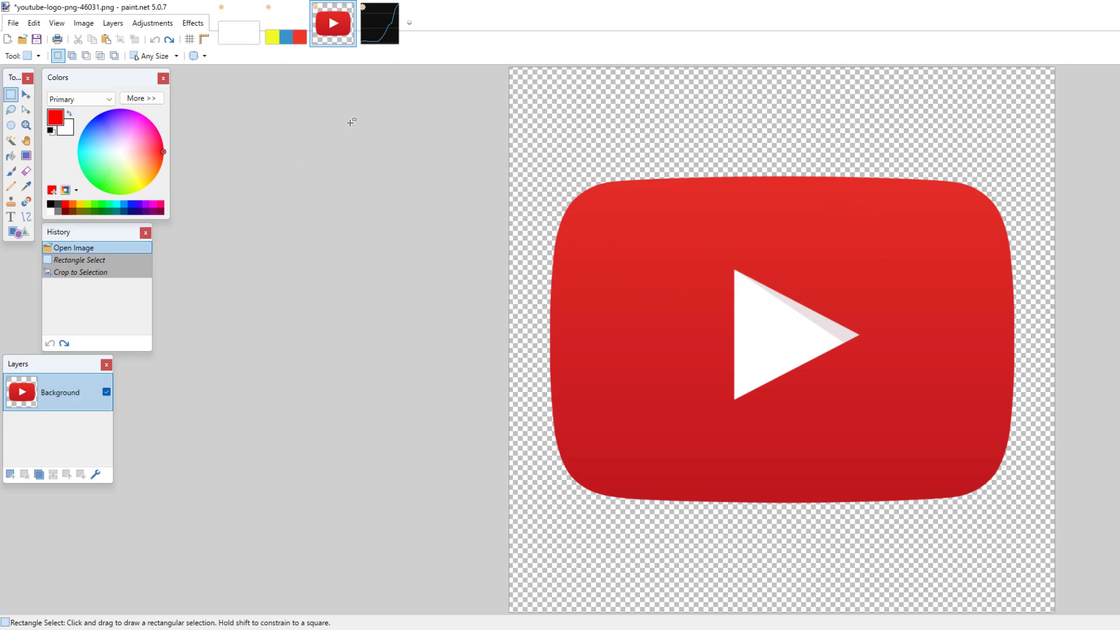
pyautogui.click(380, 27)
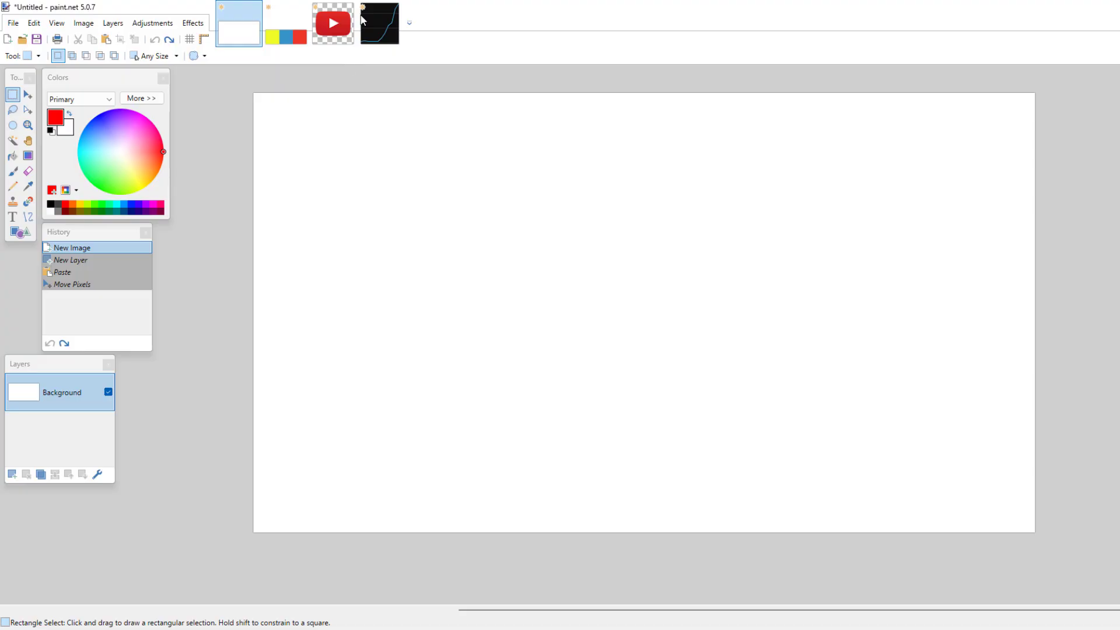
# Resize the line chart image to a height of 720 pixels, maintaining its aspect ratio.
pyautogui.click(380, 22)
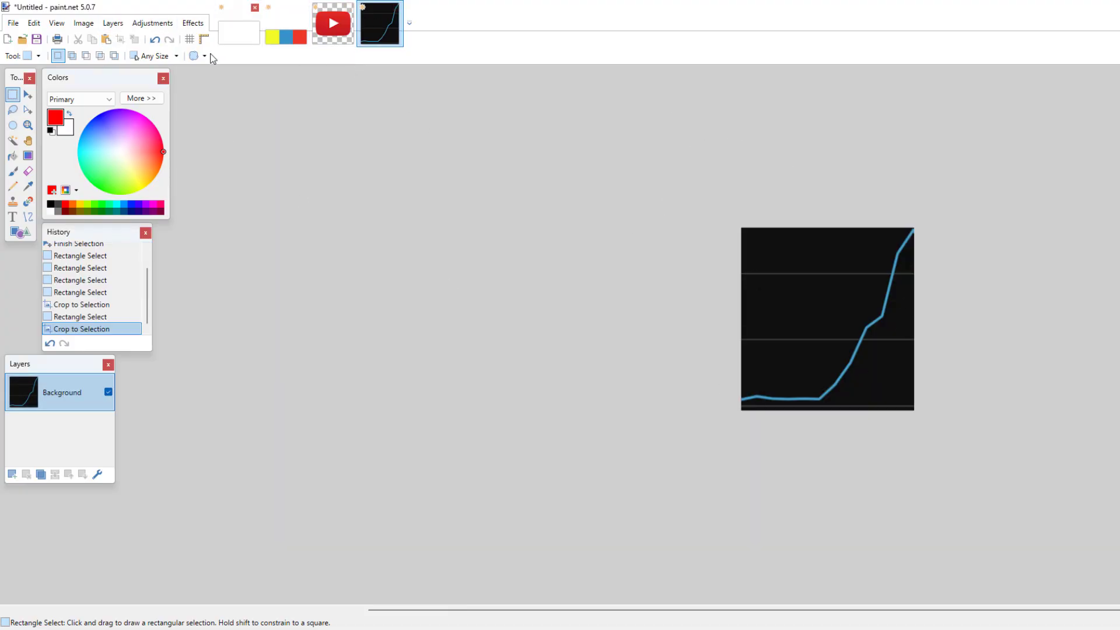
pyautogui.click(83, 22)
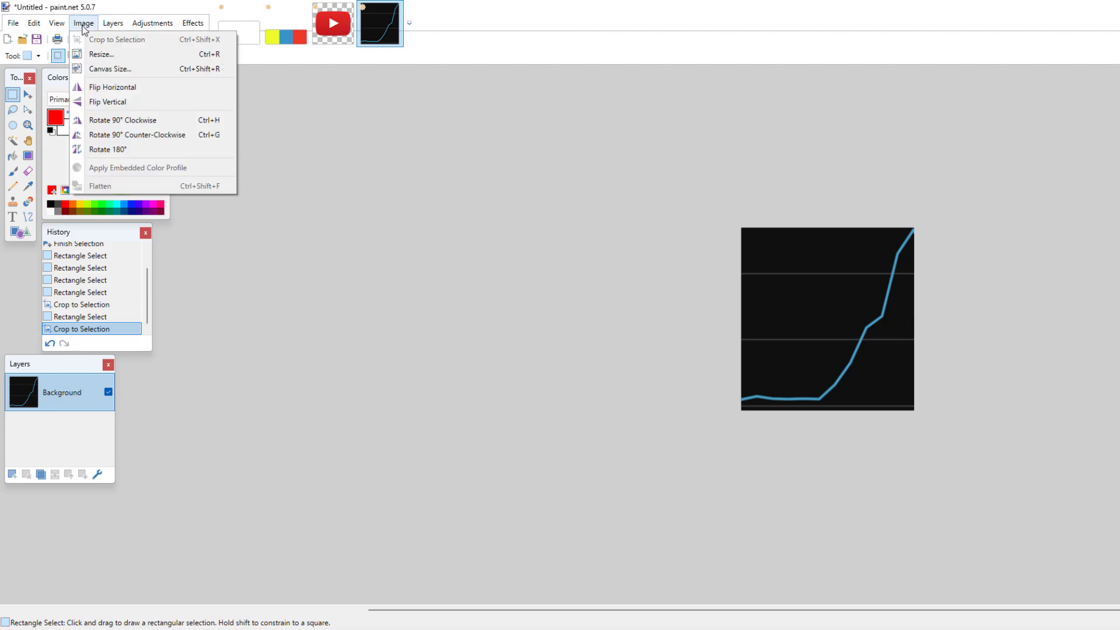
pyautogui.click(99, 54)
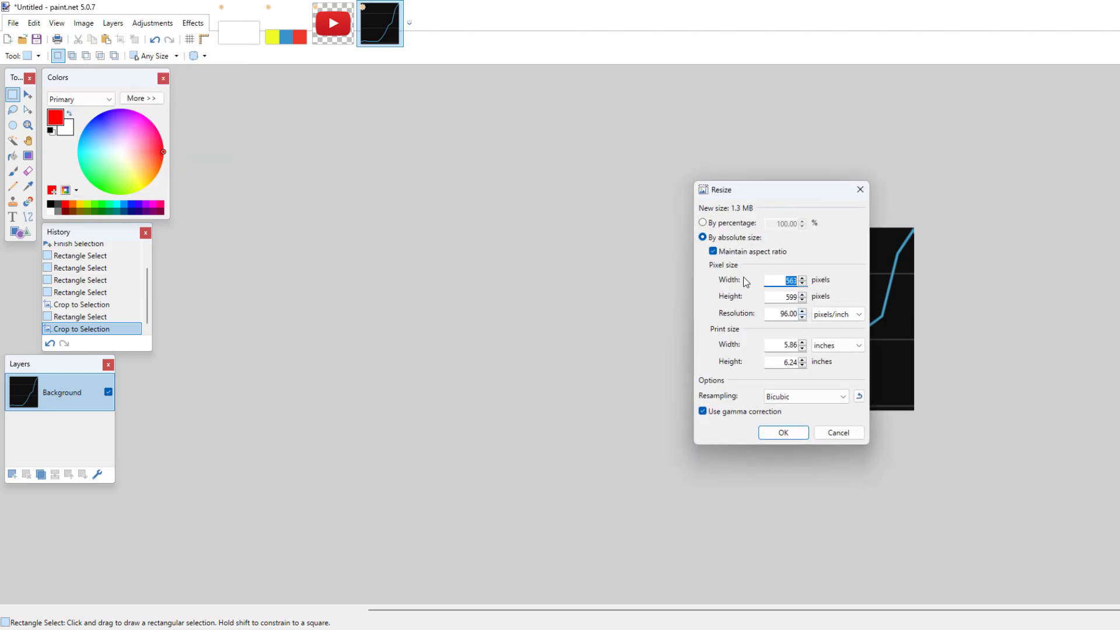
pyautogui.click(787, 296)
pyautogui.write('720')
pyautogui.click(782, 432)
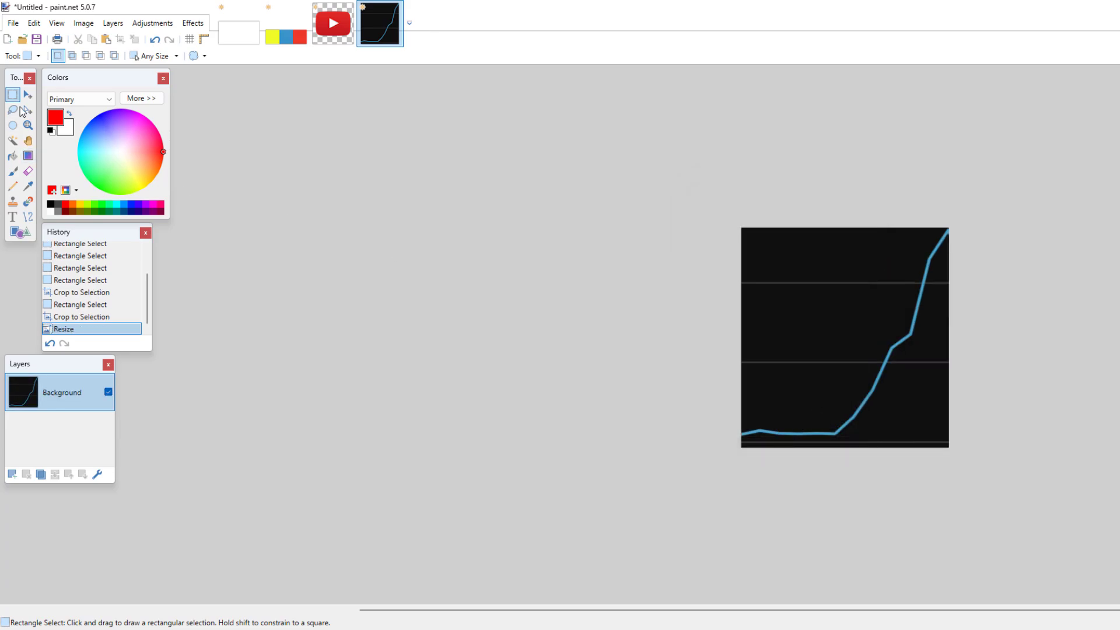
# Copy the entire line chart image, paste it into a new layer of the blank 1280 × 720 canvas and deselect it.
pyautogui.moveTo(795, 307); pyautogui.dragTo(1010, 542)
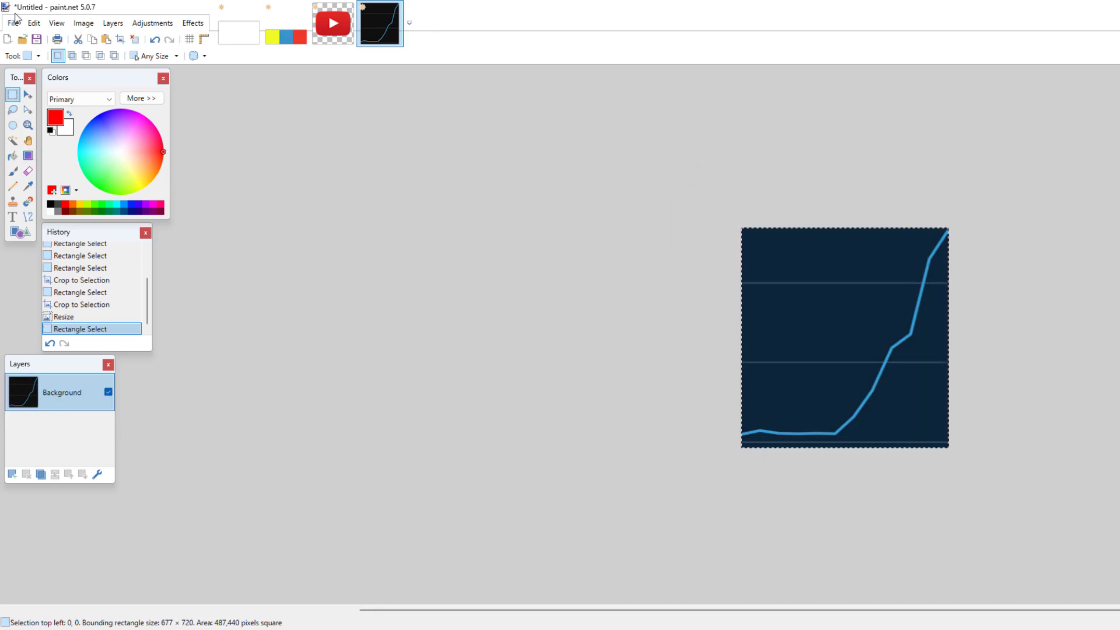
pyautogui.click(34, 23)
pyautogui.click(44, 89)
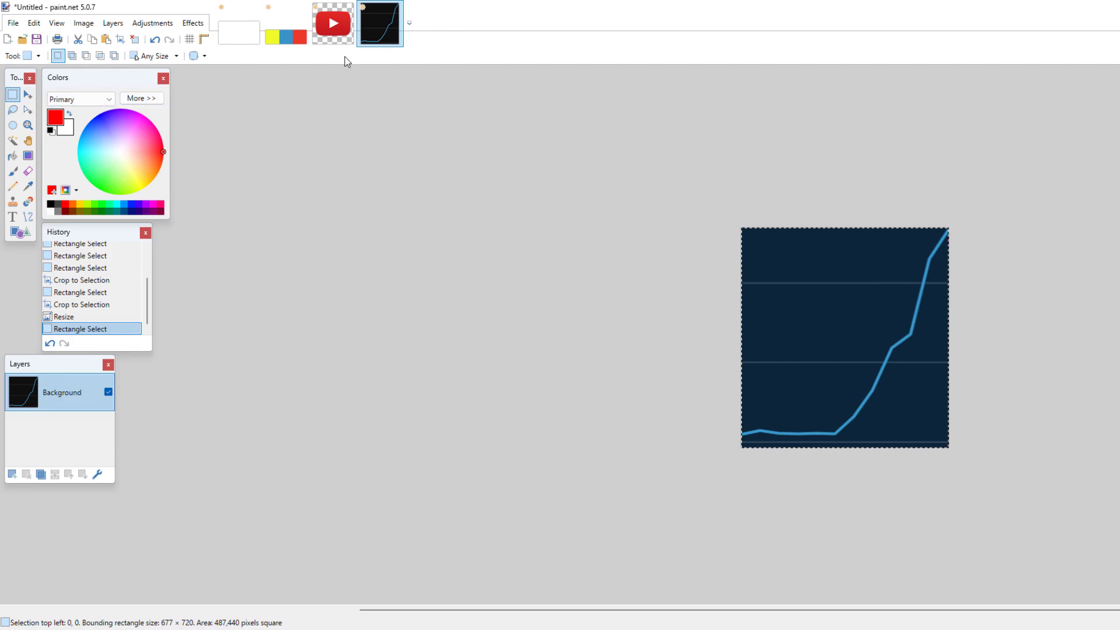
pyautogui.click(227, 42)
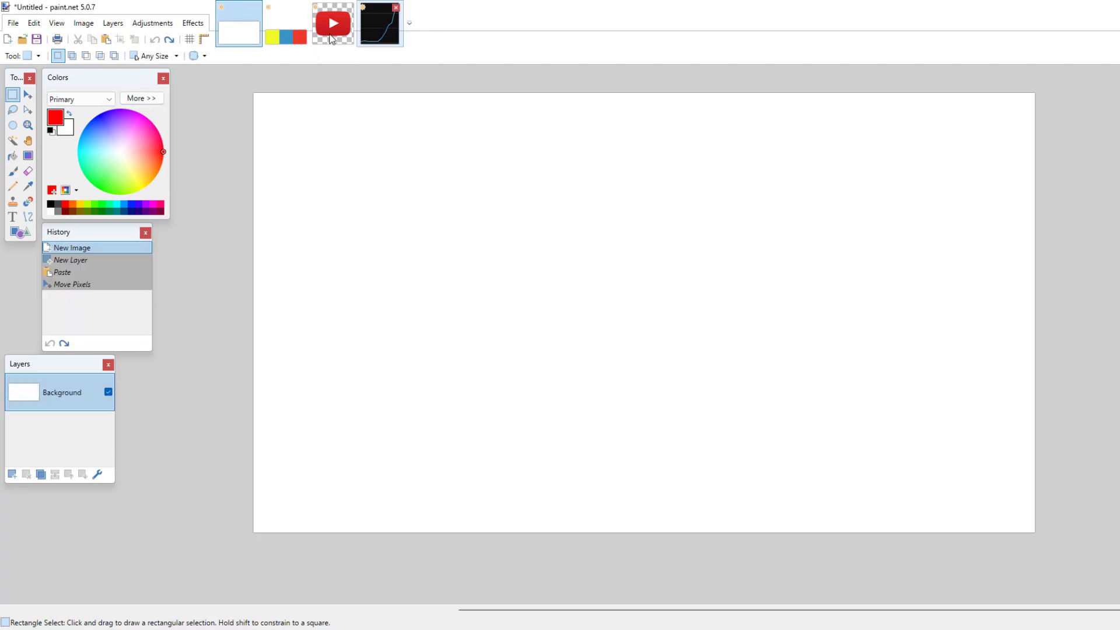
pyautogui.click(34, 23)
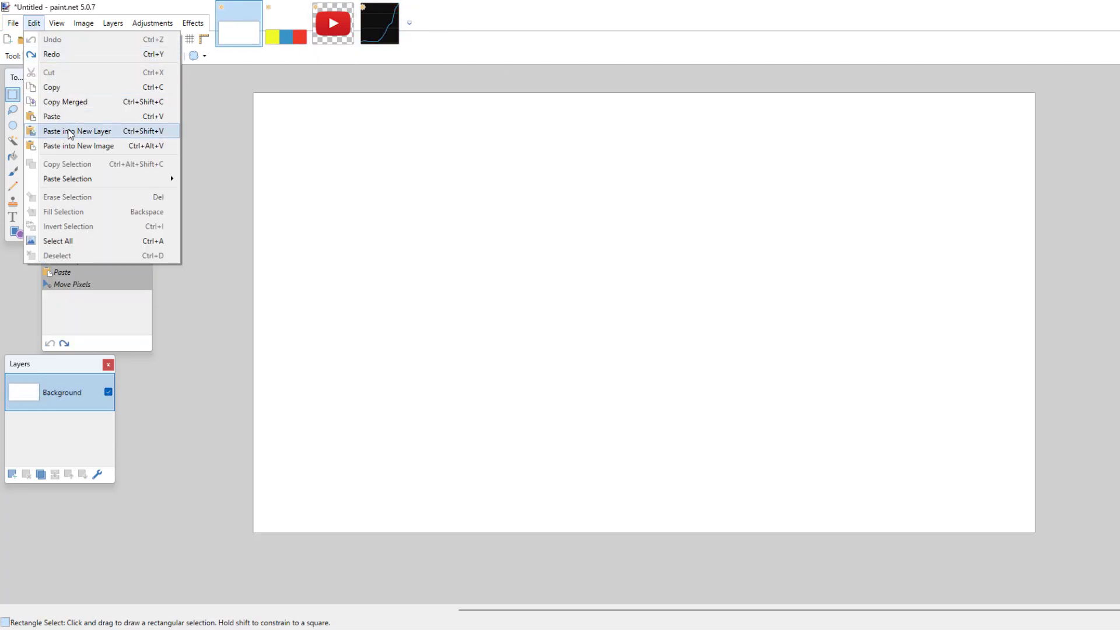
pyautogui.click(69, 132)
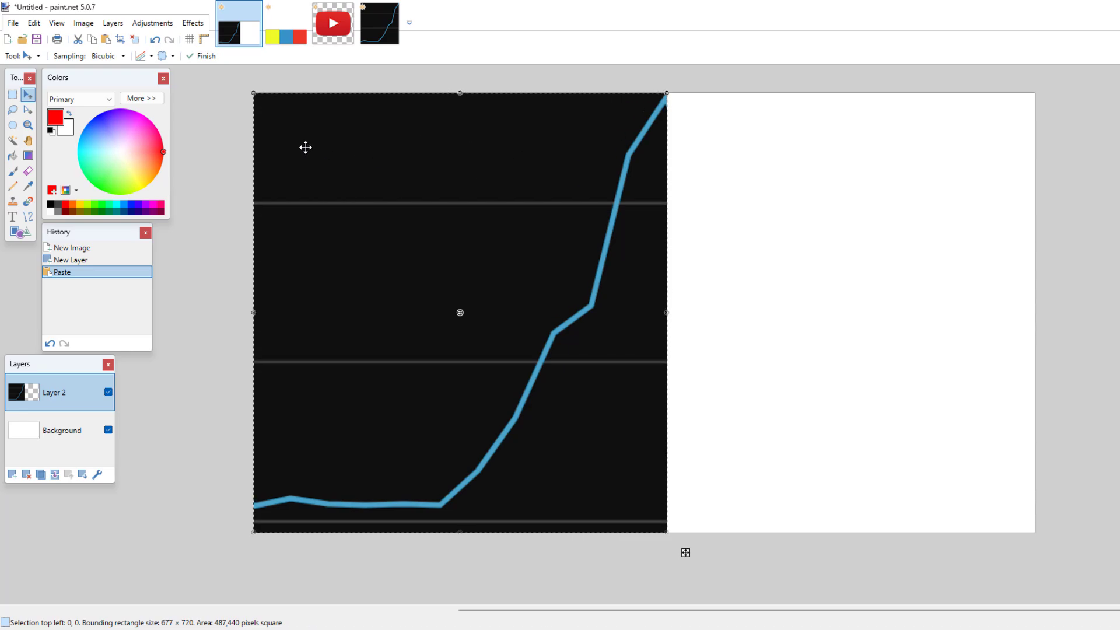
pyautogui.click(13, 95)
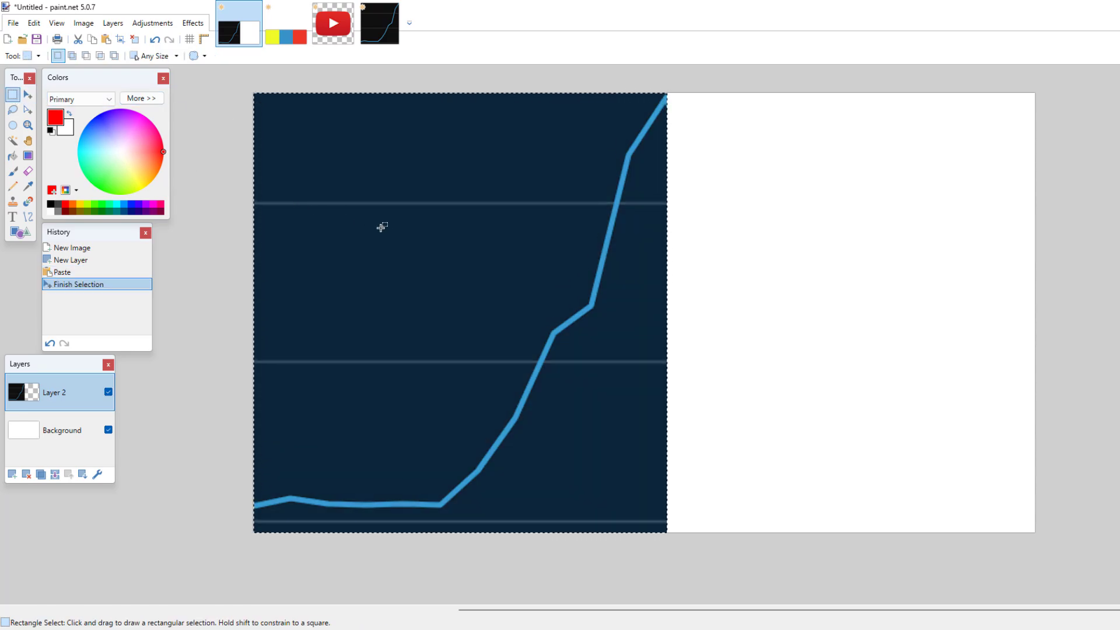
pyautogui.click(477, 264)
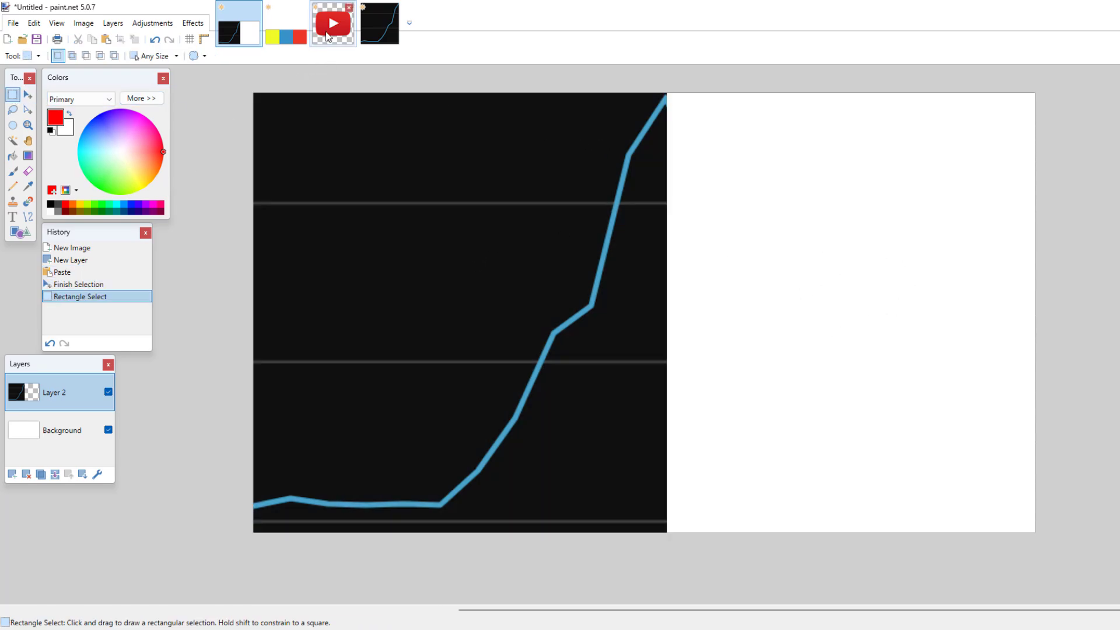
# Copy the entire YouTube logo image and paste it into a new layer on the canvas with the chart.
pyautogui.click(335, 34)
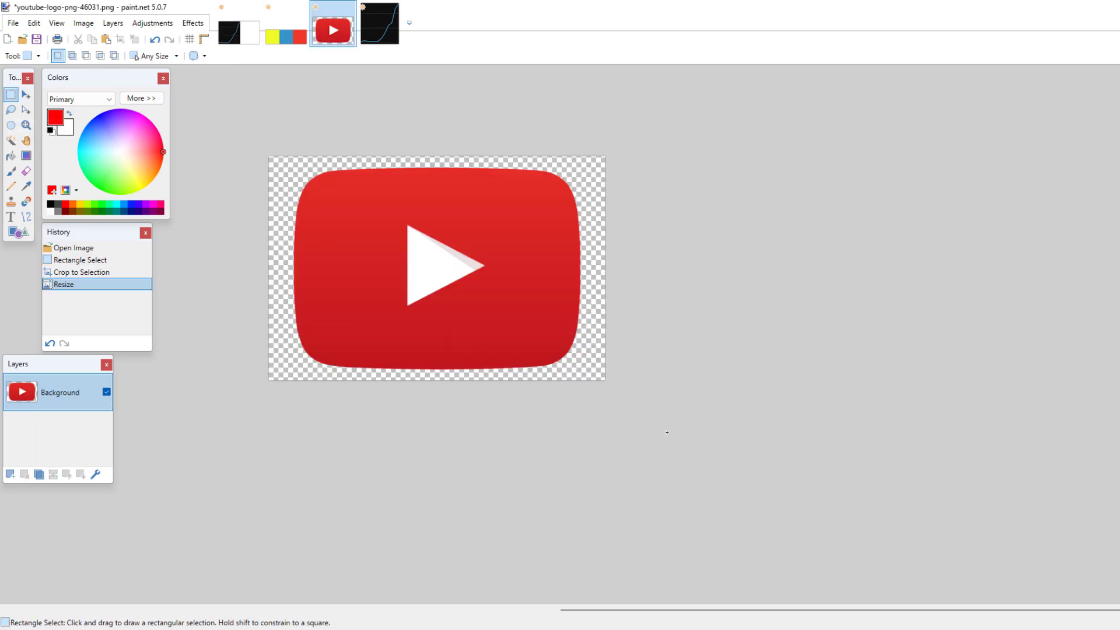
pyautogui.hotkey('ctrl', 'a')
pyautogui.click(33, 23)
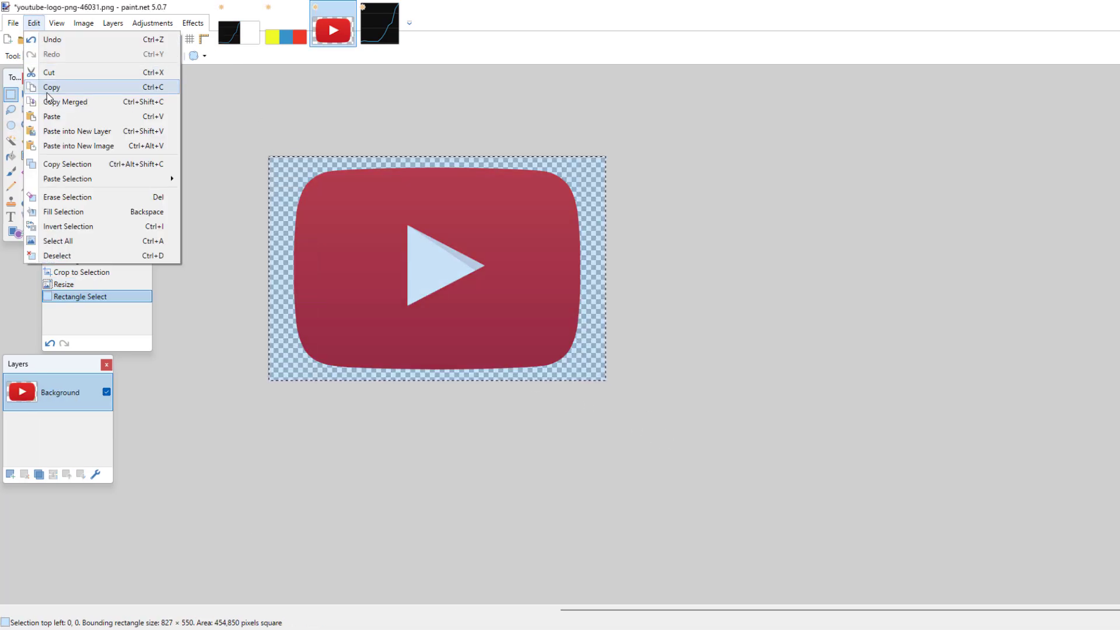
pyautogui.click(48, 93)
pyautogui.click(246, 45)
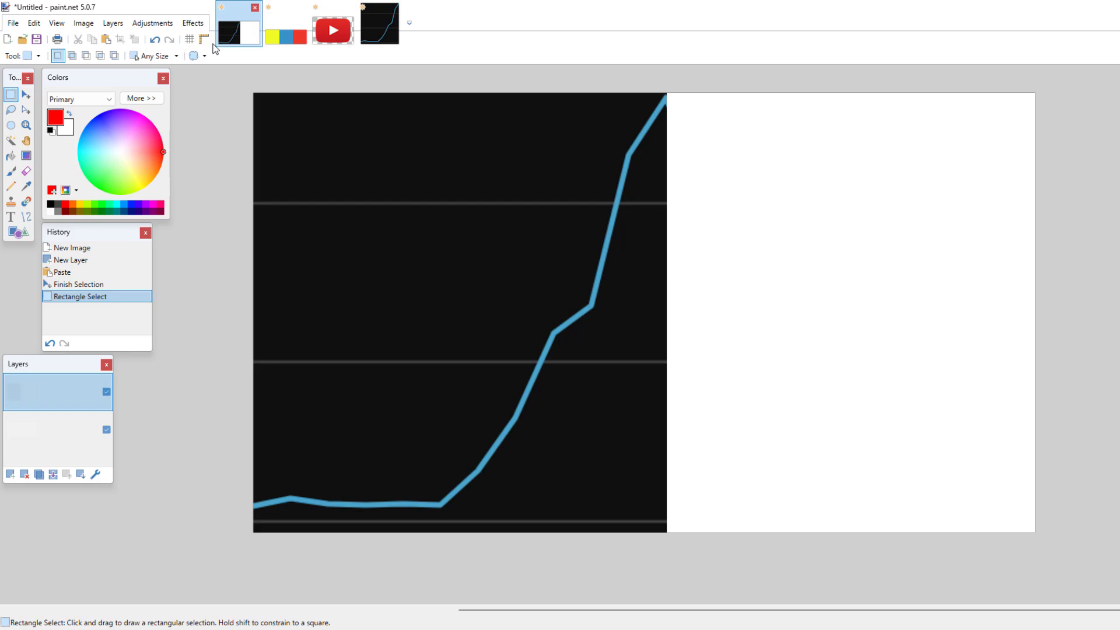
pyautogui.click(37, 25)
pyautogui.click(36, 27)
pyautogui.click(33, 22)
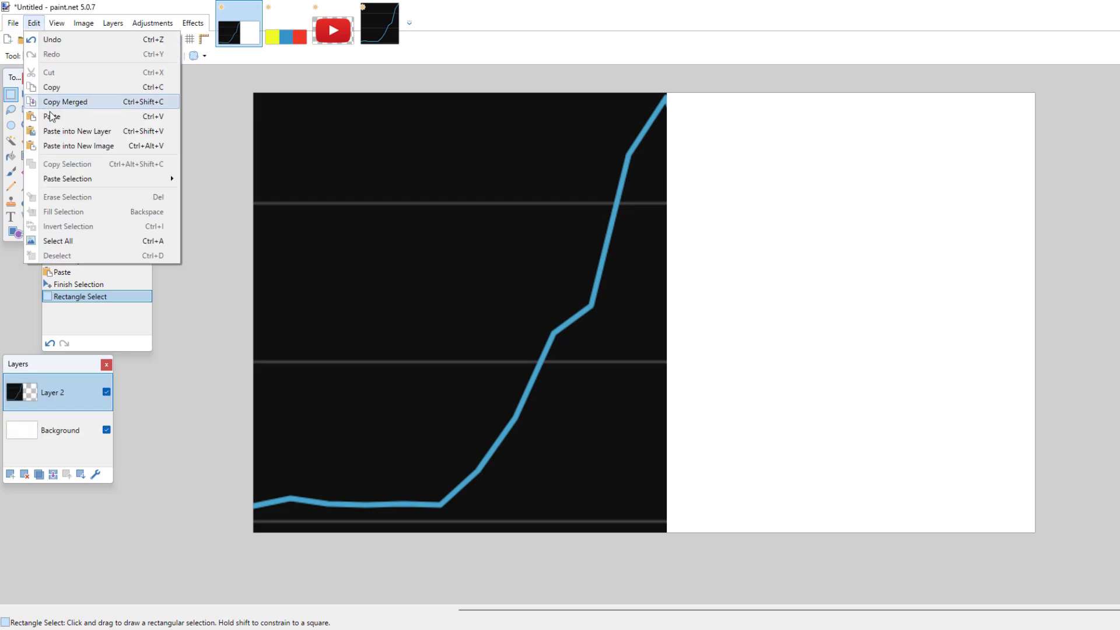
pyautogui.click(76, 131)
# Scale the pasted YouTube logo to about 620 × 413 pixels, place it in the canvas's upper-left corner and deselect it.
pyautogui.moveTo(607, 332); pyautogui.dragTo(578, 309)
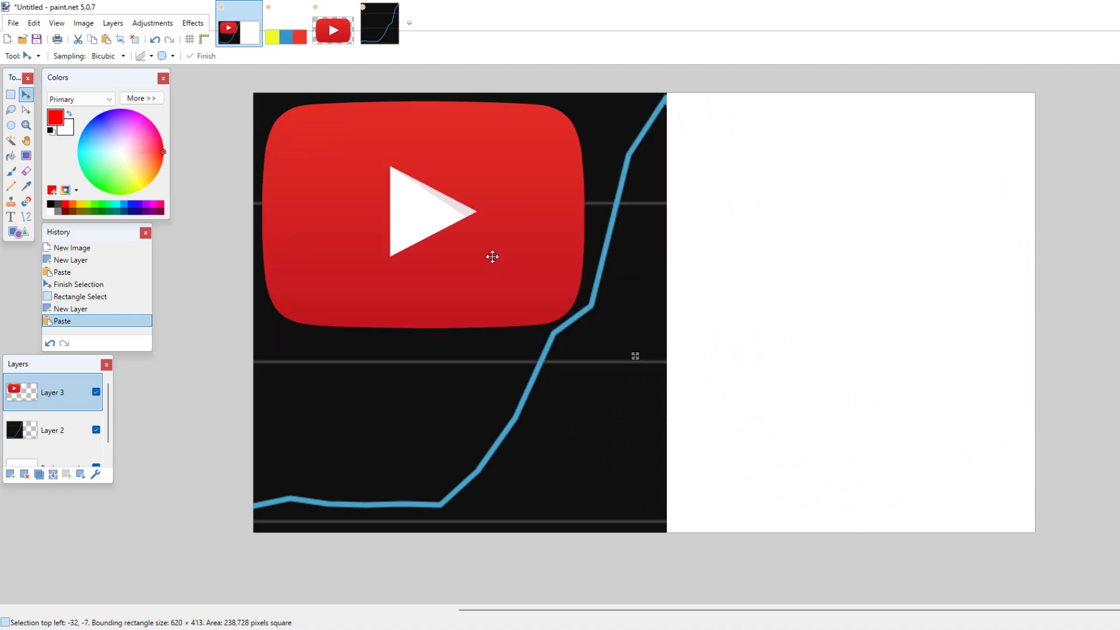
pyautogui.moveTo(492, 255); pyautogui.dragTo(492, 255)
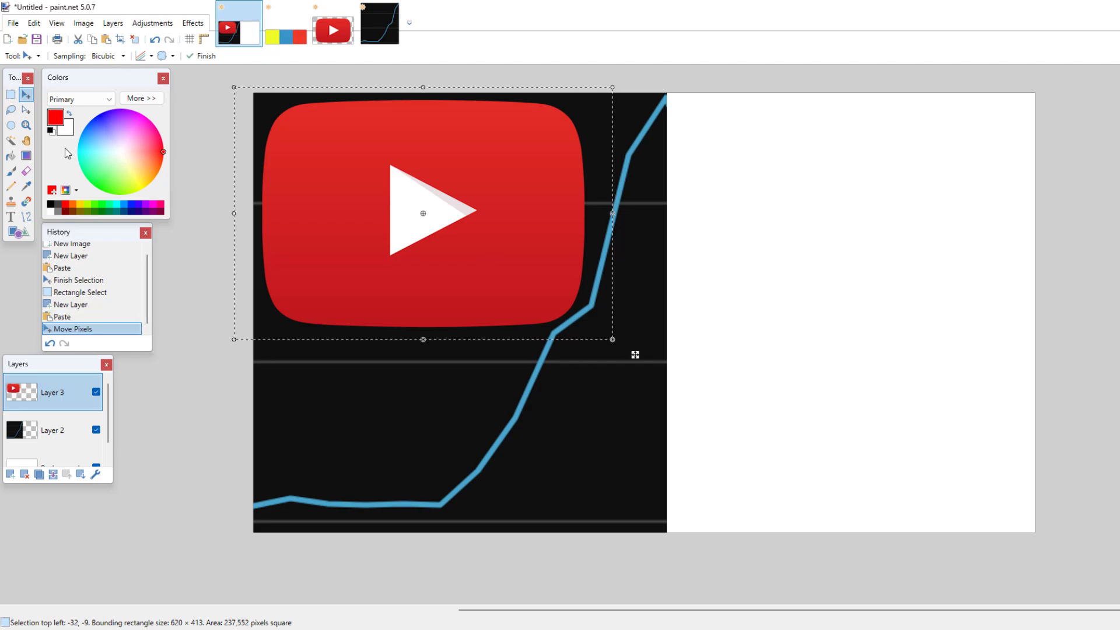
pyautogui.click(12, 95)
pyautogui.click(446, 338)
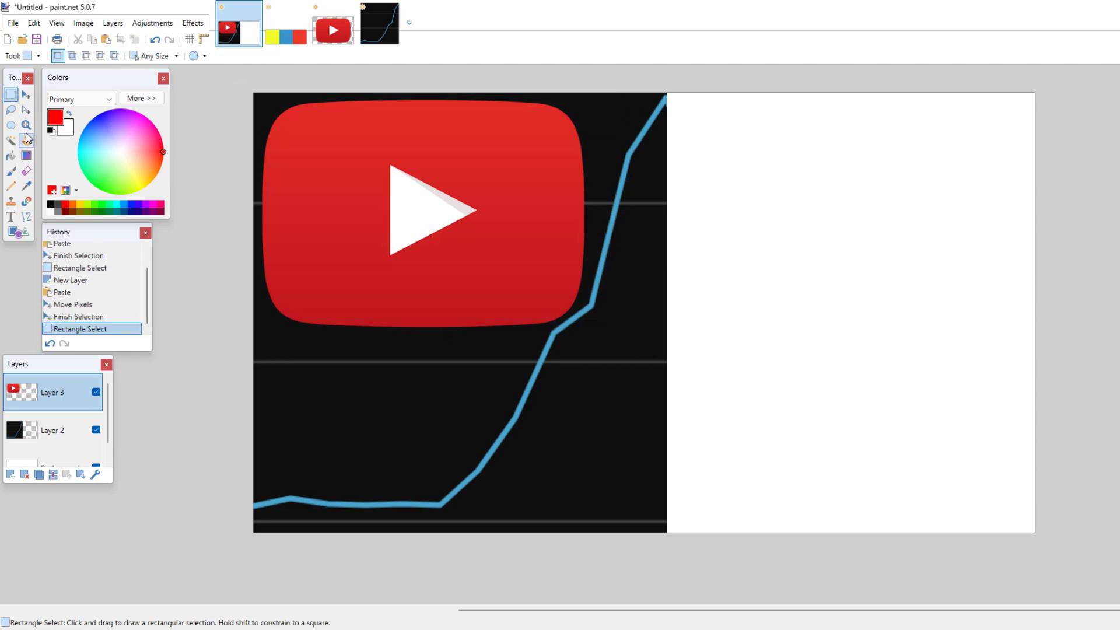
# Activate the Shapes tool and set its shape to Arrow.
pyautogui.click(26, 125)
pyautogui.rightClick(494, 289)
pyautogui.rightClick(493, 288)
pyautogui.rightClick(495, 289)
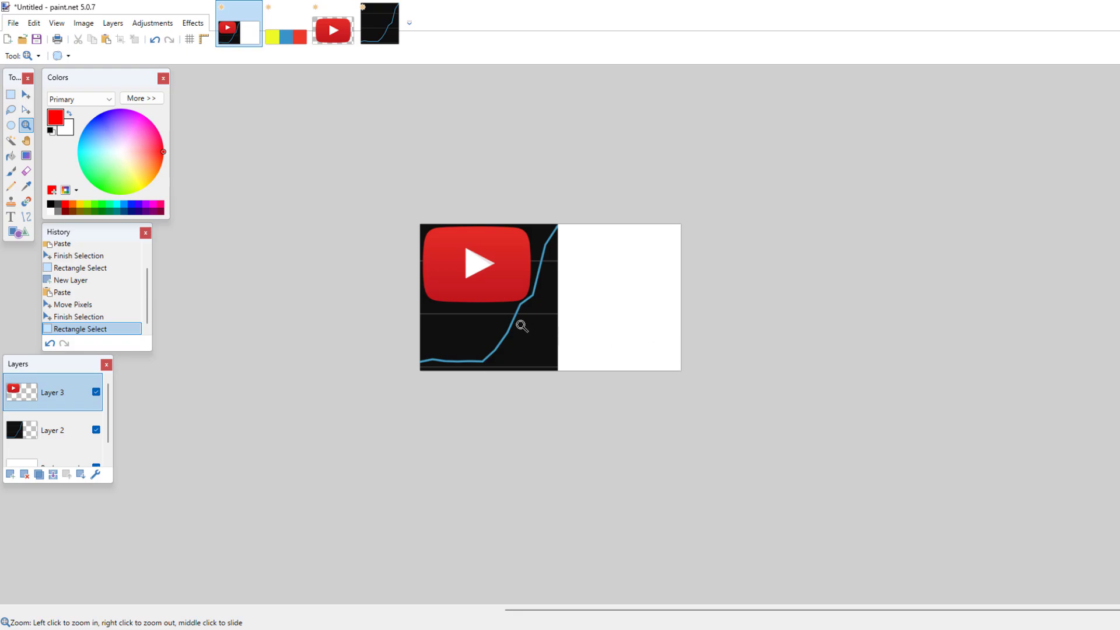
pyautogui.click(542, 307)
pyautogui.click(540, 308)
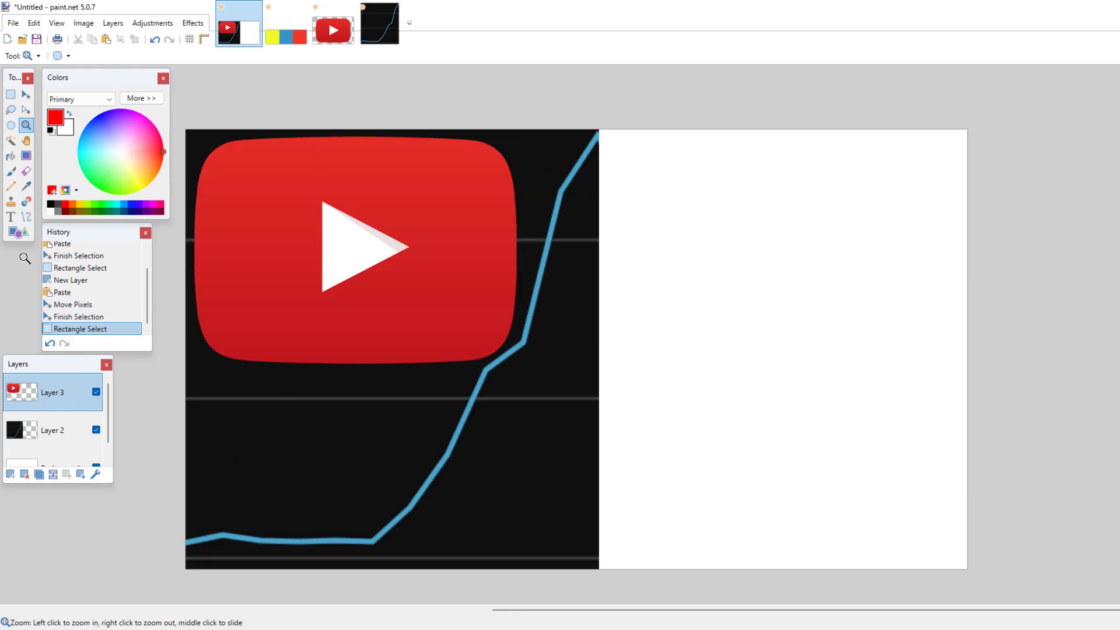
pyautogui.click(18, 232)
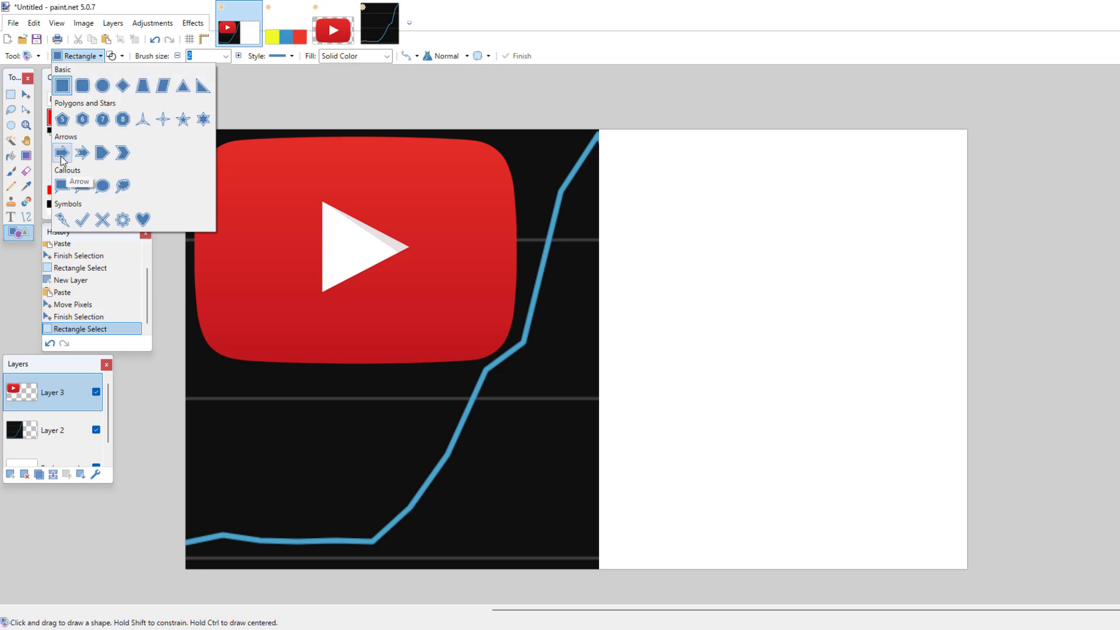
pyautogui.click(62, 153)
# Sample the blue square in the color swatch image as the primary color and return to the thumbnail canvas.
pyautogui.click(286, 26)
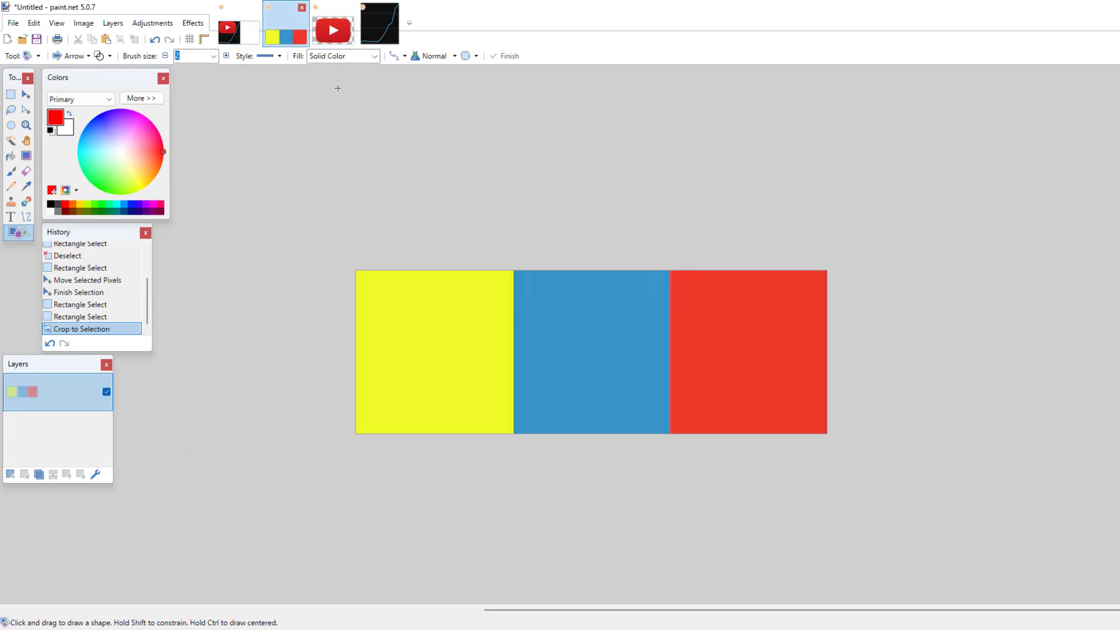
pyautogui.click(26, 186)
pyautogui.click(600, 357)
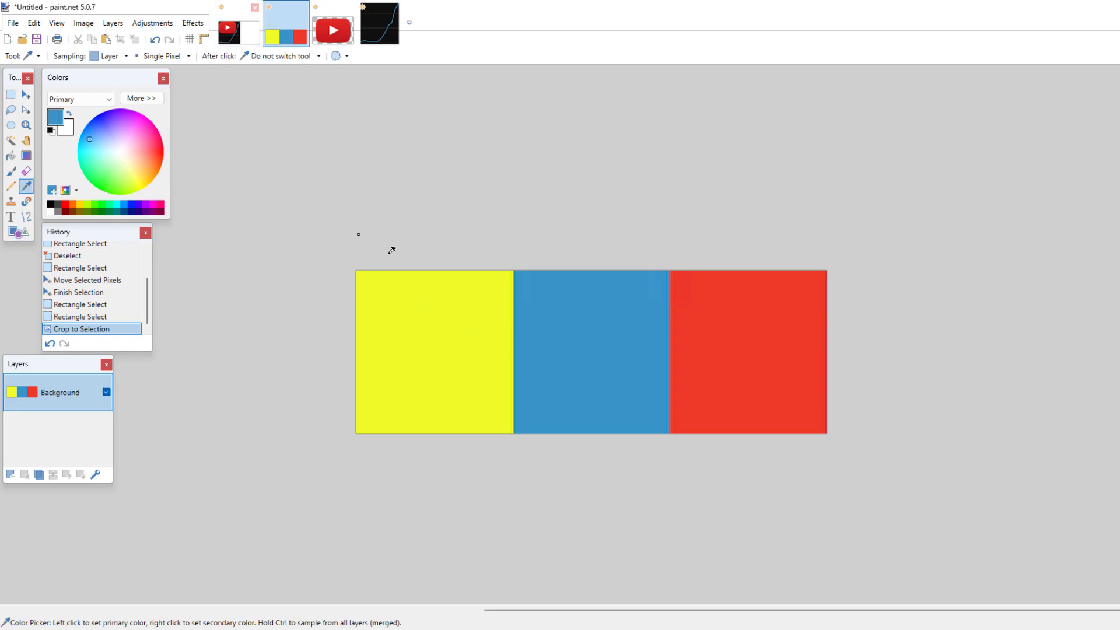
pyautogui.click(238, 26)
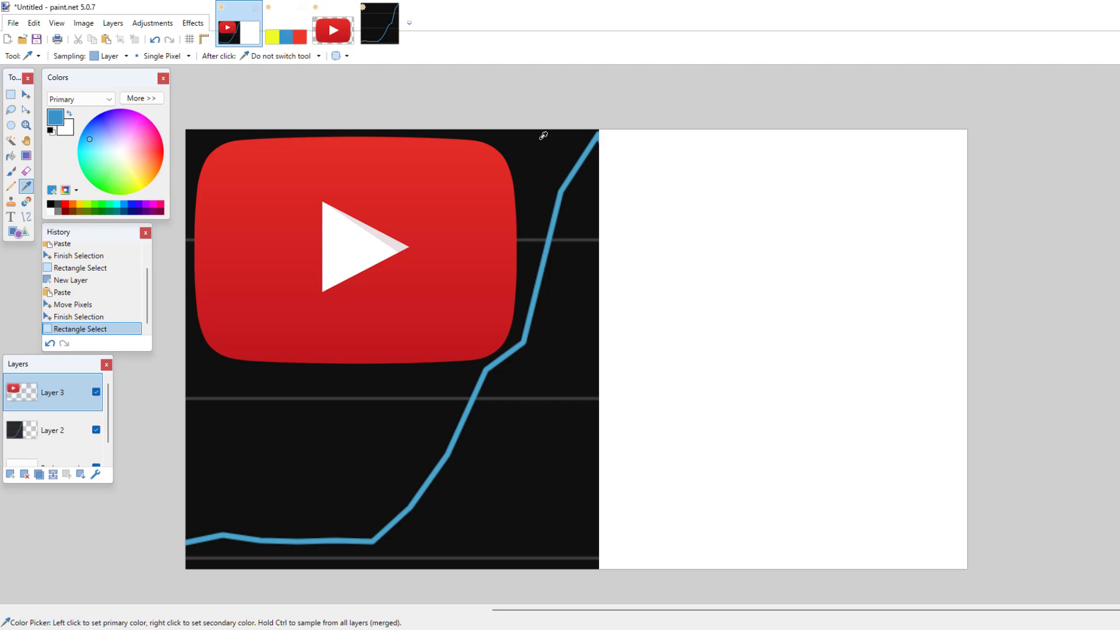
# Draw a solid yellow arrow in a new layer, enlarge it and place it just below the logo's lower-right part, pointing up and right.
pyautogui.click(15, 236)
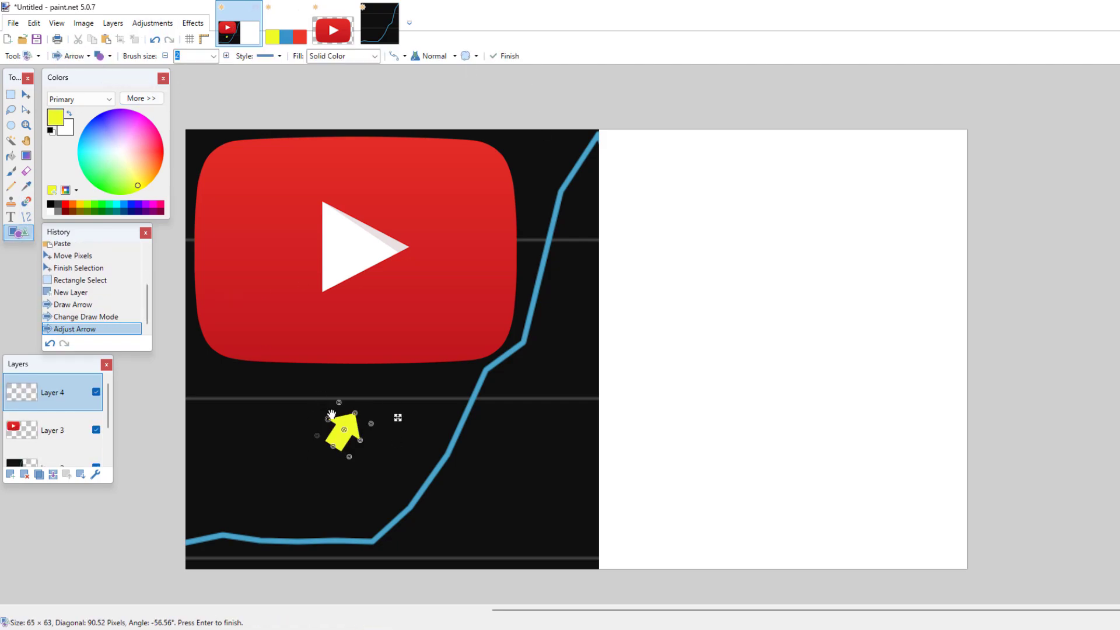
pyautogui.moveTo(341, 437); pyautogui.dragTo(389, 403)
pyautogui.moveTo(429, 416); pyautogui.dragTo(429, 412)
pyautogui.click(10, 94)
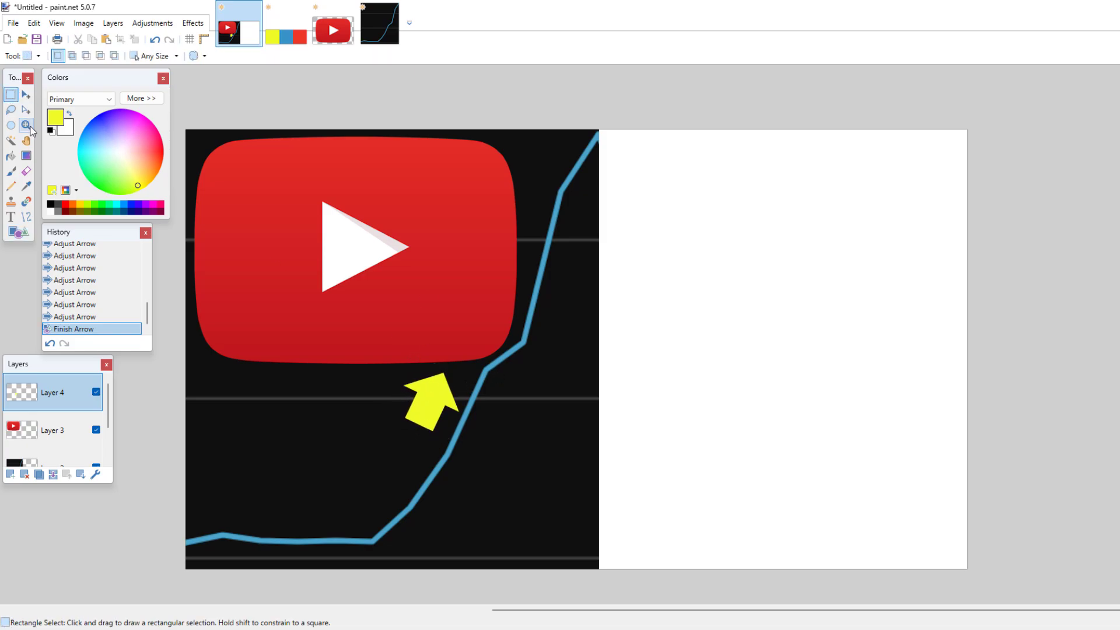
# Draw a yellow line of brush size 2, about 223 pixels long, from the arrow tail's left corner down and left.
pyautogui.click(26, 125)
pyautogui.click(475, 429)
pyautogui.moveTo(542, 609); pyautogui.dragTo(468, 610)
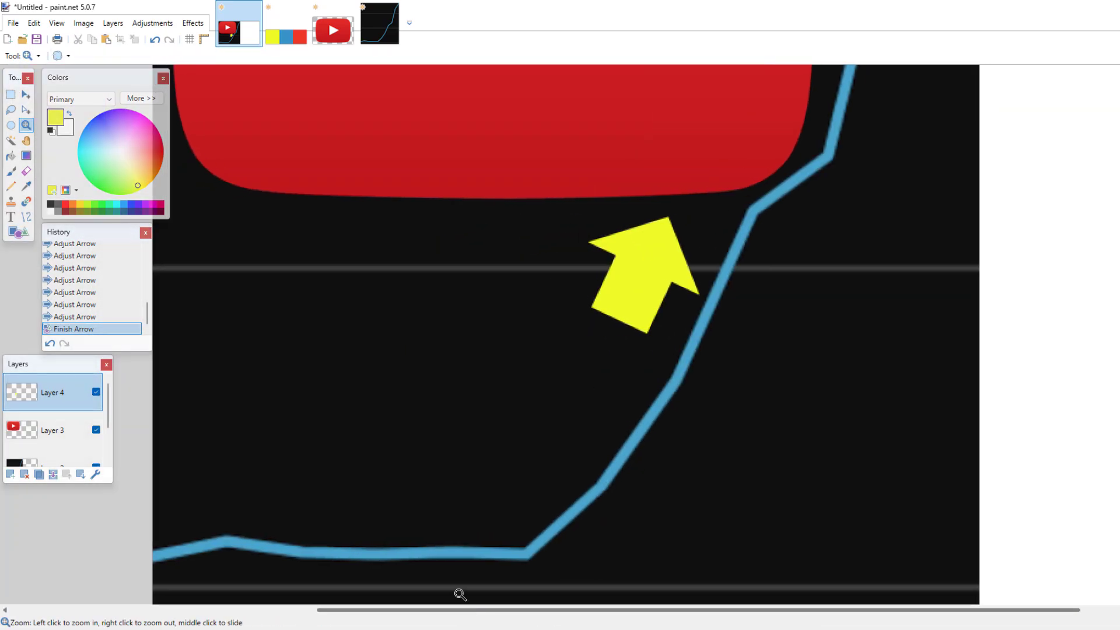
pyautogui.click(26, 217)
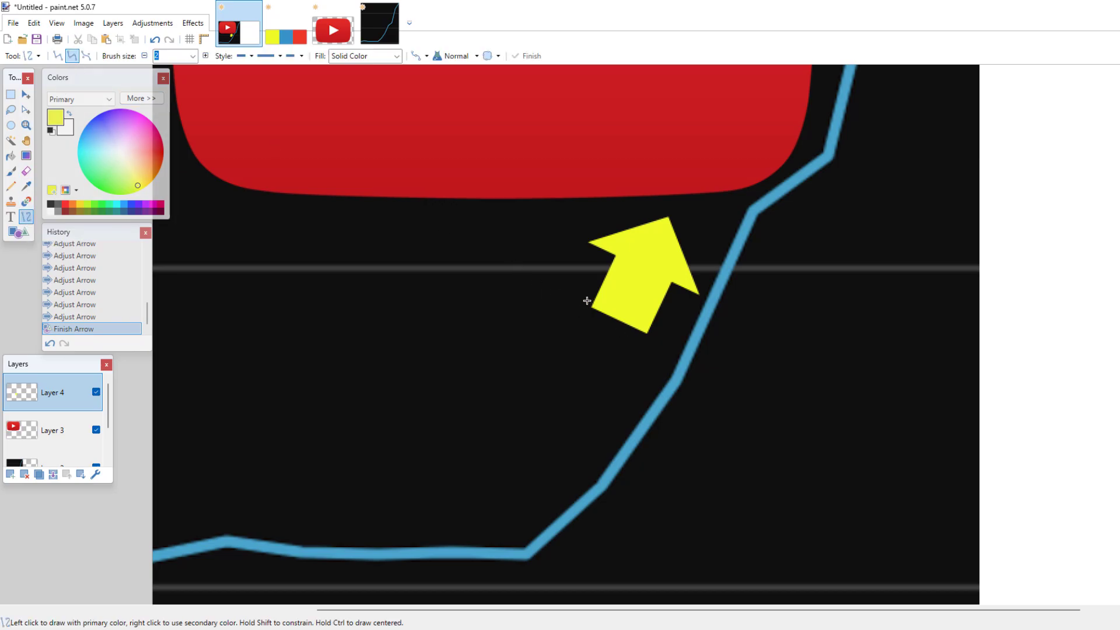
pyautogui.click(24, 128)
pyautogui.click(685, 351)
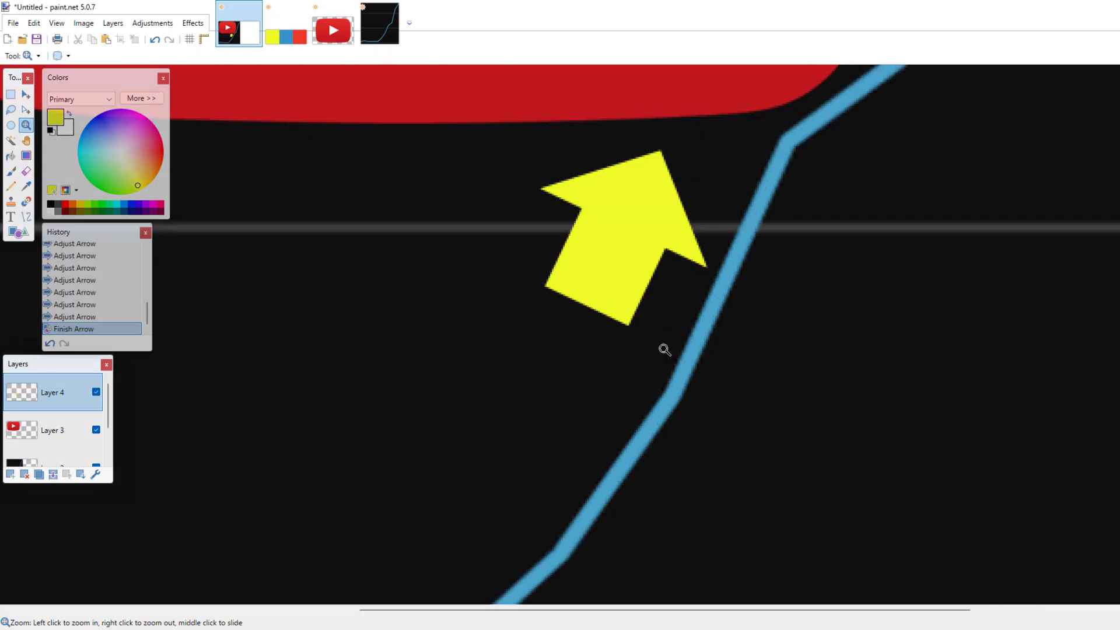
pyautogui.scroll(-2, 591, 313)
pyautogui.scroll(1, 591, 313)
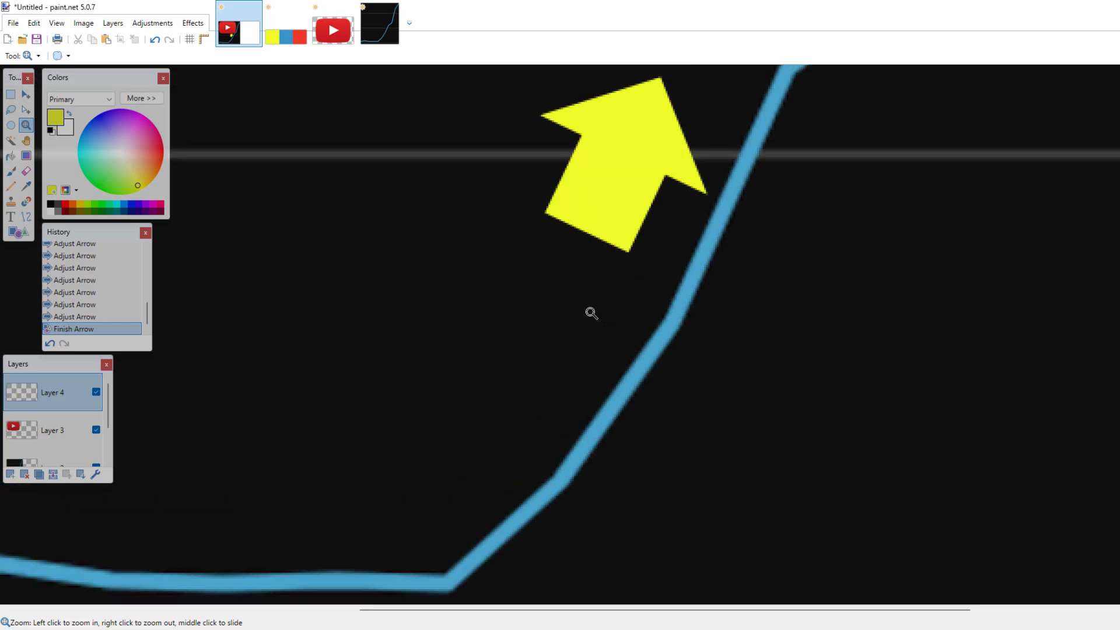
pyautogui.click(27, 216)
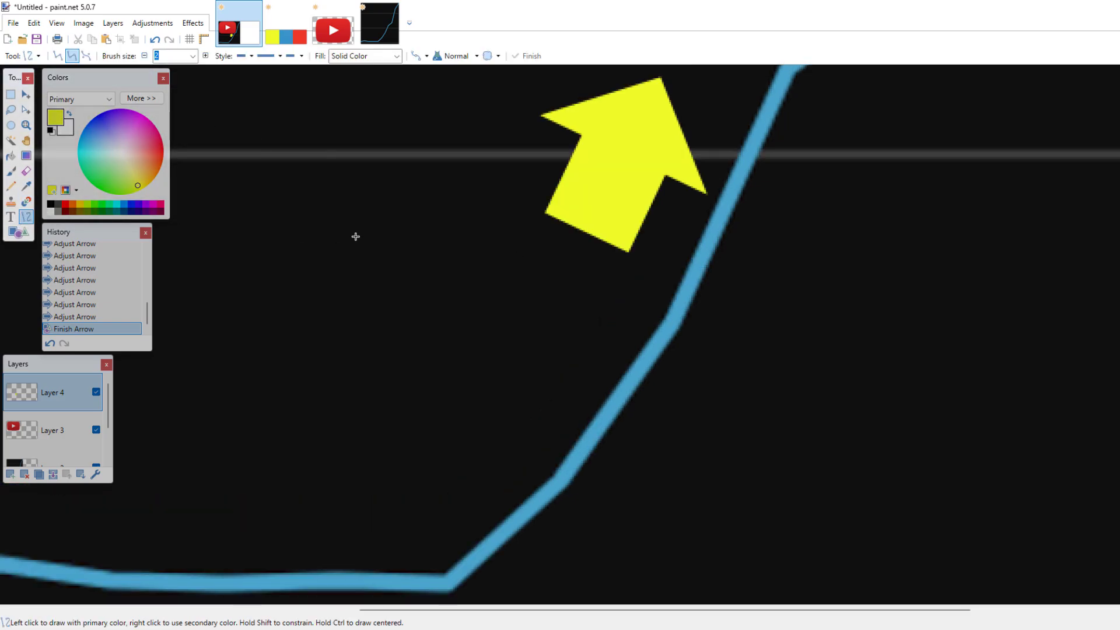
pyautogui.click(545, 211)
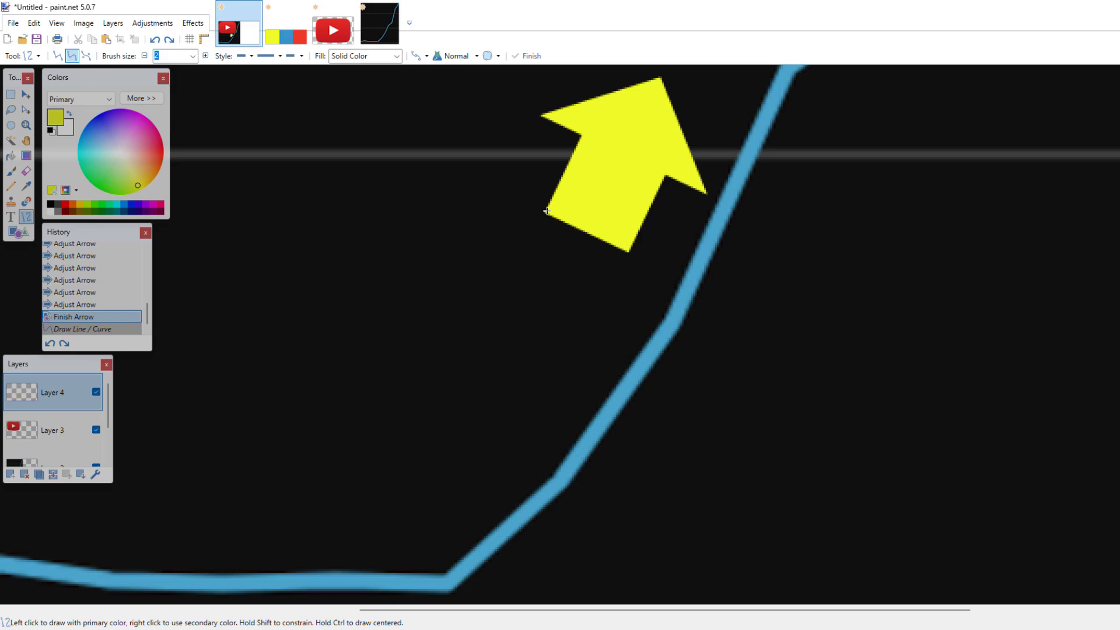
pyautogui.moveTo(547, 211)
pyautogui.mouseDown()
pyautogui.moveTo(415, 425)
pyautogui.moveTo(356, 478)
pyautogui.moveTo(271, 509)
pyautogui.mouseUp()
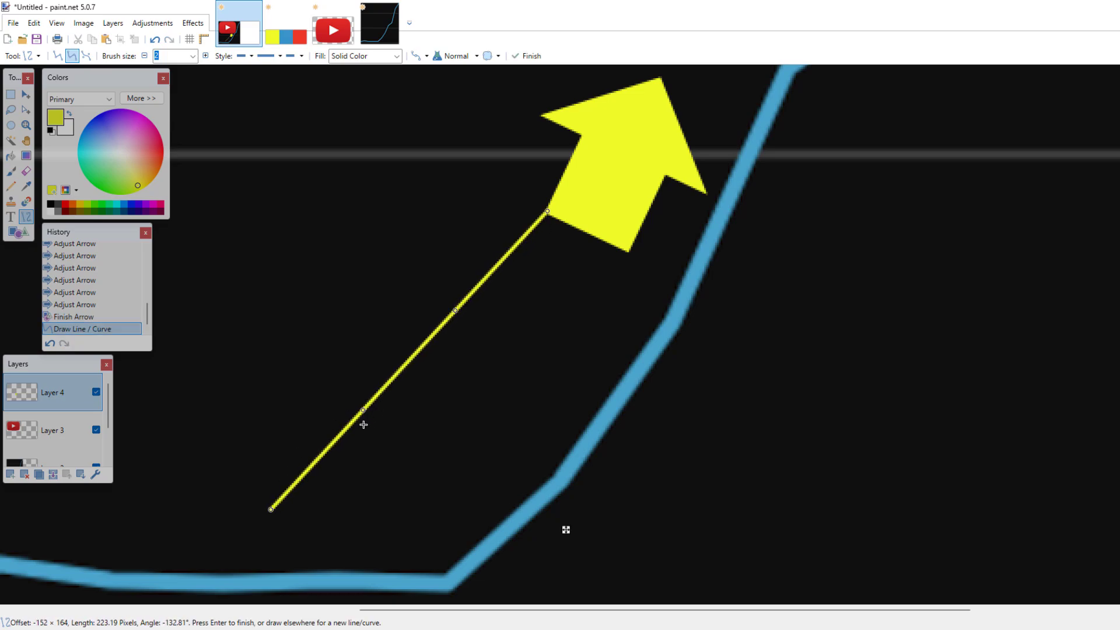
# Bend the yellow line into a smooth curve bulging toward the blue chart line and finish it.
pyautogui.moveTo(364, 410); pyautogui.dragTo(396, 425)
pyautogui.moveTo(487, 273); pyautogui.dragTo(491, 338)
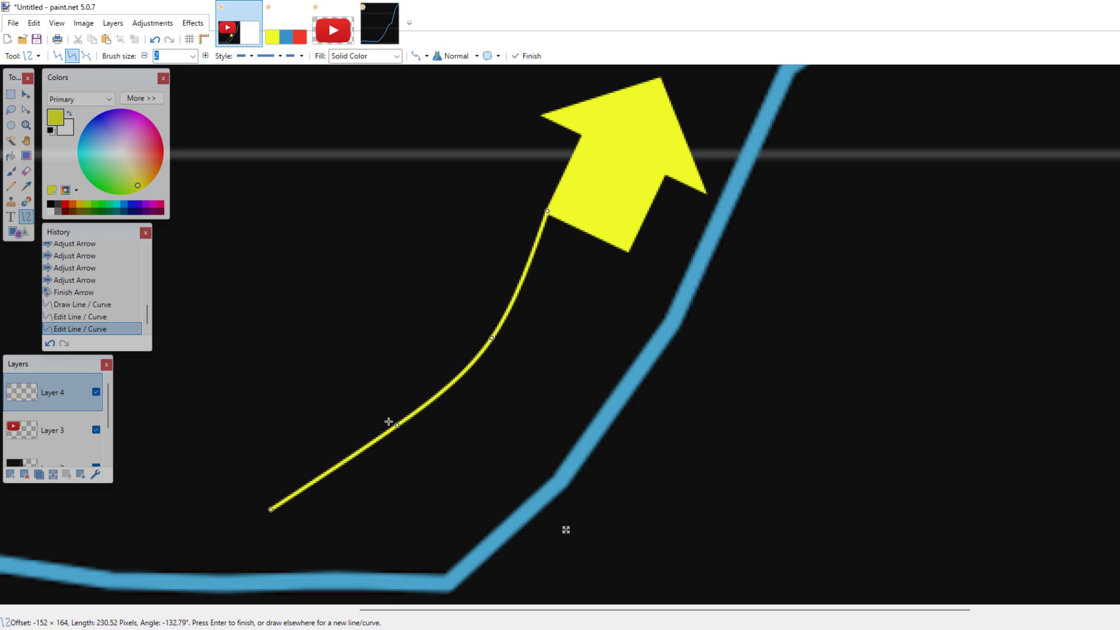
pyautogui.moveTo(397, 425); pyautogui.dragTo(395, 443)
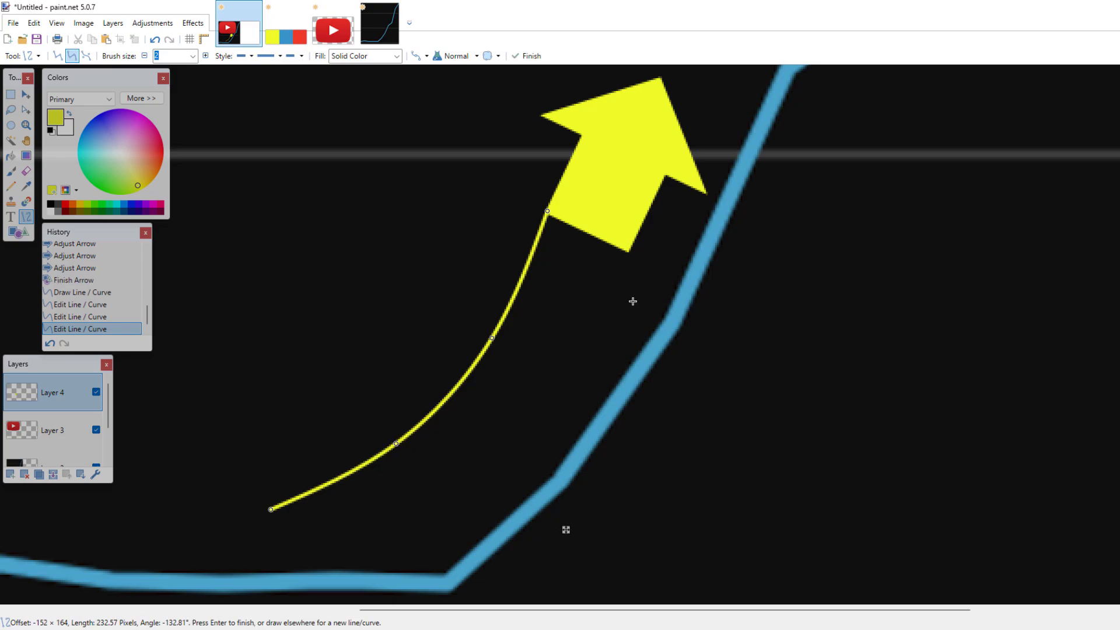
pyautogui.press('Return')
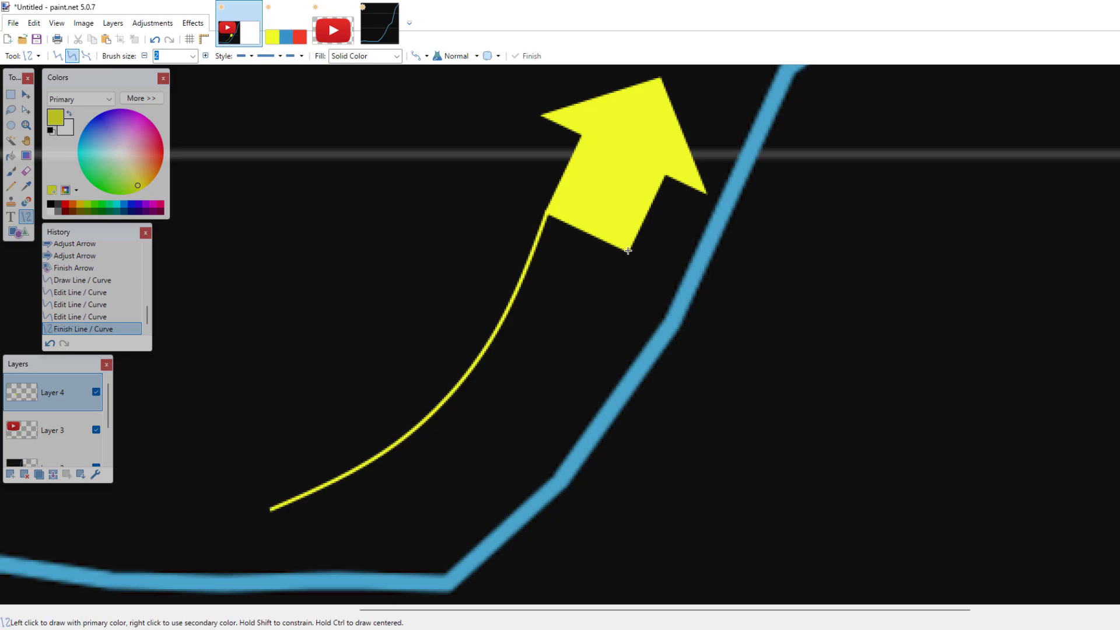
# Draw a second yellow curve from the arrow tail's right corner to the first curve's lower end, bowed toward the blue chart line.
pyautogui.moveTo(627, 251)
pyautogui.mouseDown()
pyautogui.moveTo(624, 277)
pyautogui.moveTo(492, 379)
pyautogui.moveTo(282, 519)
pyautogui.moveTo(271, 509)
pyautogui.mouseUp()
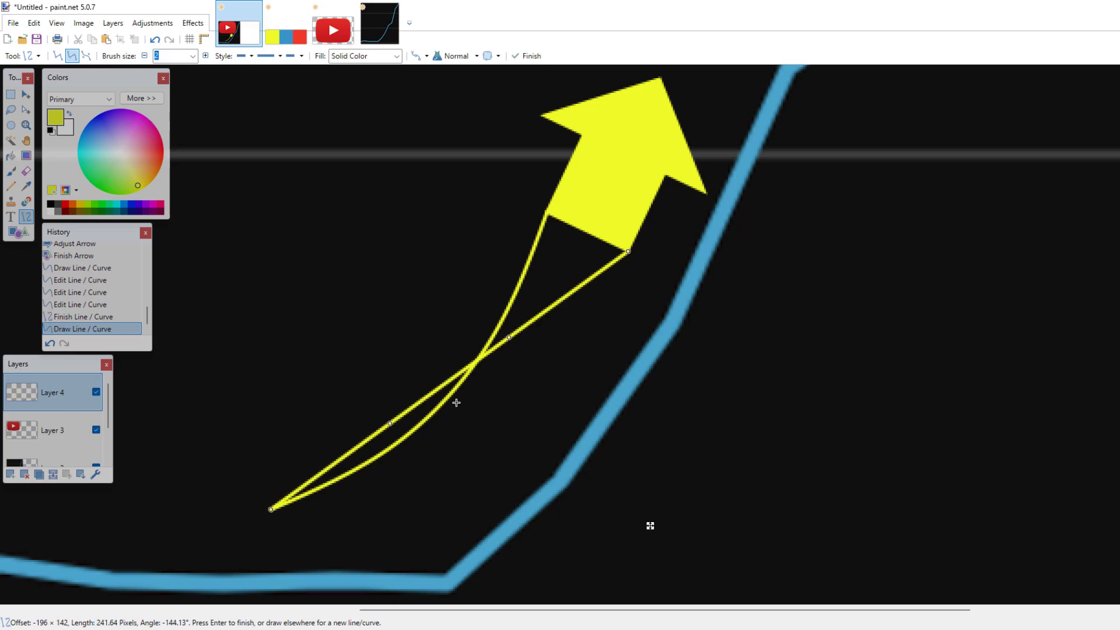
pyautogui.moveTo(392, 421); pyautogui.dragTo(411, 461)
pyautogui.moveTo(508, 338); pyautogui.dragTo(532, 374)
pyautogui.click(11, 95)
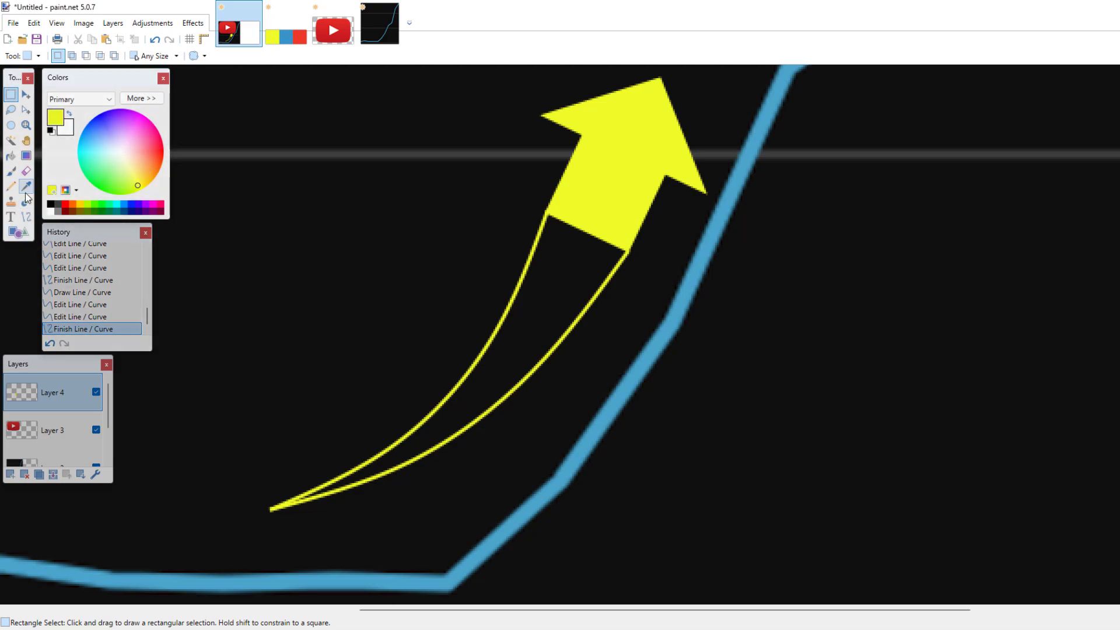
# Fill the area between the two curves with yellow using the Paint Bucket at 78% tolerance.
pyautogui.click(10, 155)
pyautogui.click(561, 282)
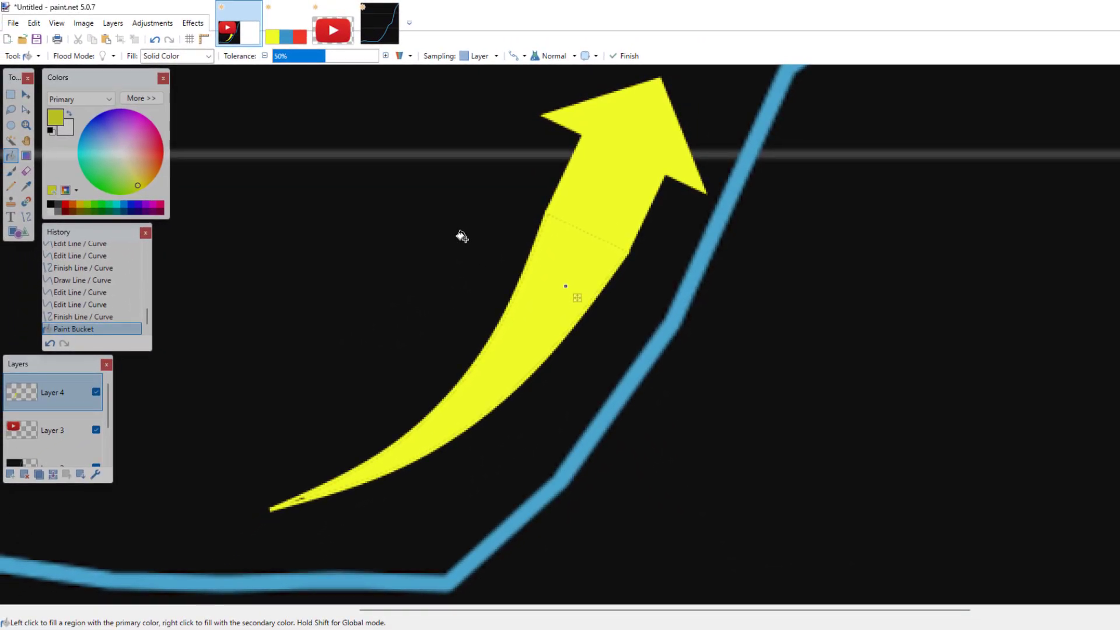
pyautogui.moveTo(328, 57); pyautogui.dragTo(355, 62)
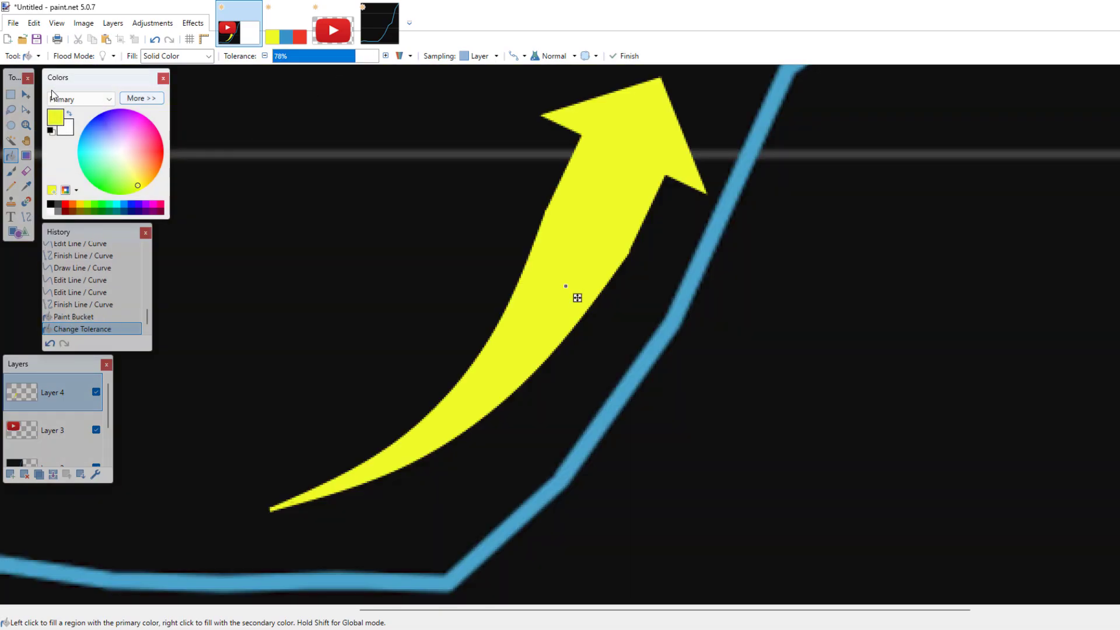
pyautogui.press('s')
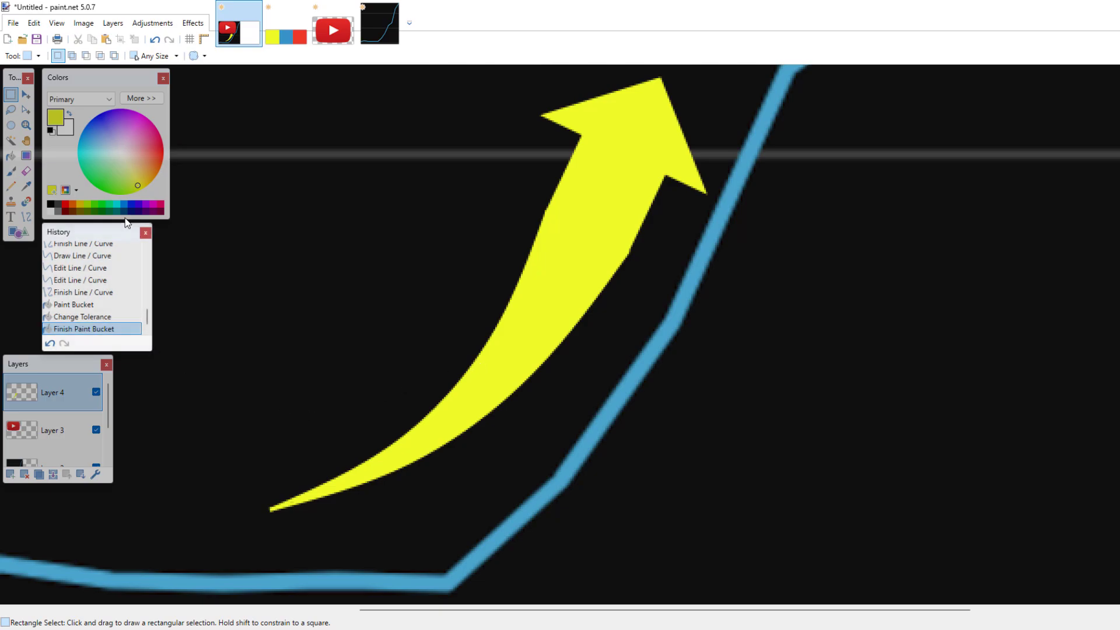
# Duplicate the YouTube logo layer and move the duplicate beneath the original logo layer.
pyautogui.click(26, 126)
pyautogui.rightClick(481, 259)
pyautogui.rightClick(507, 271)
pyautogui.rightClick(526, 275)
pyautogui.rightClick(530, 278)
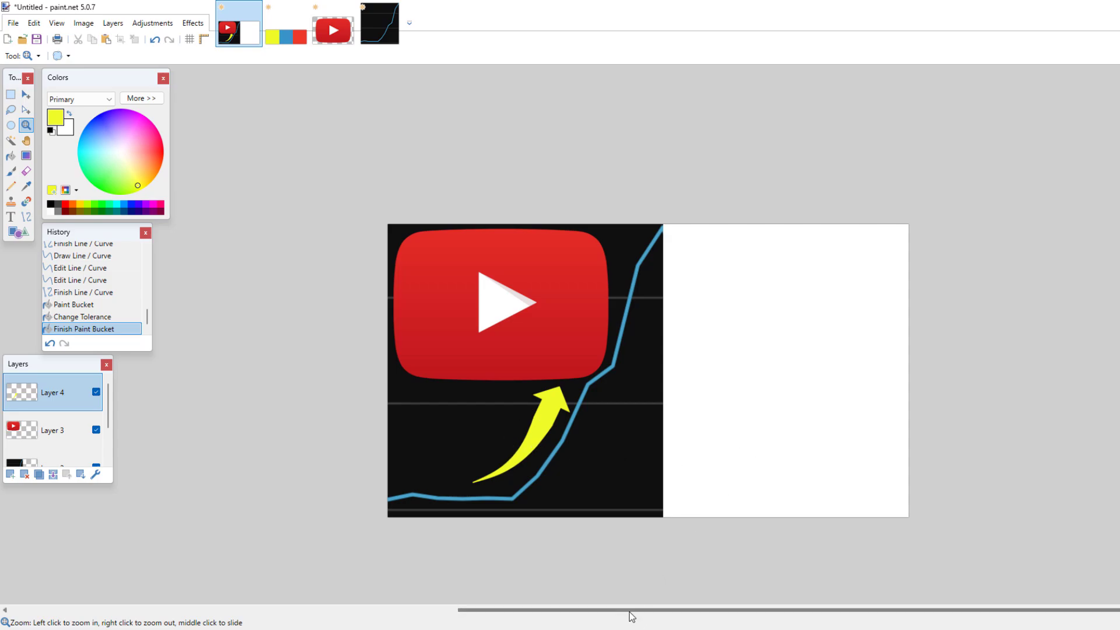
pyautogui.hscroll(2, 629, 615)
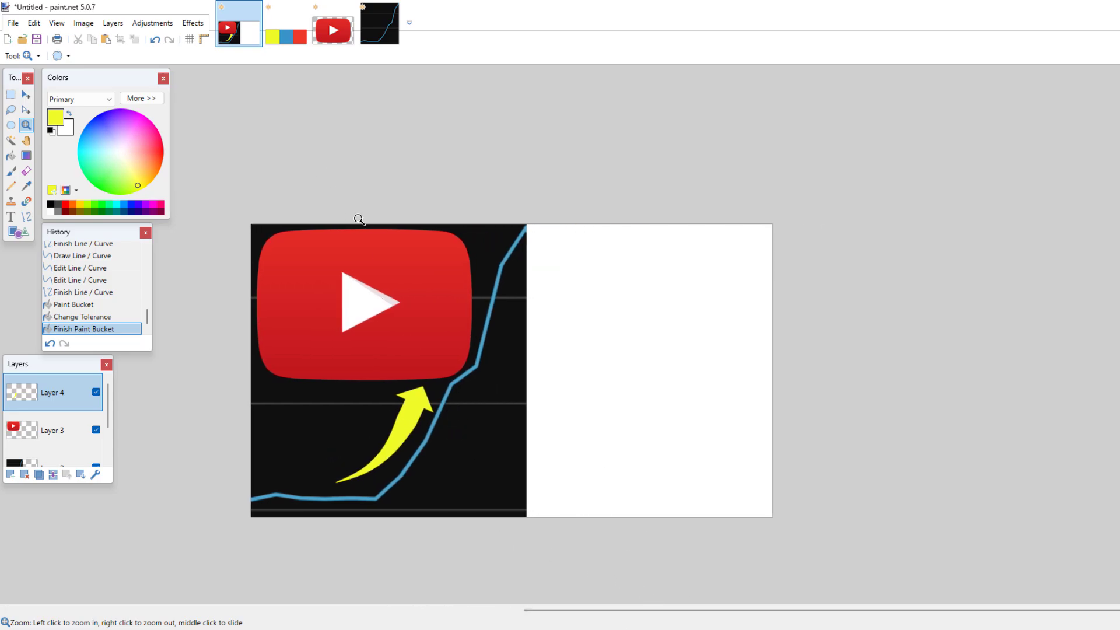
pyautogui.hotkey('alt', 'pagedown')
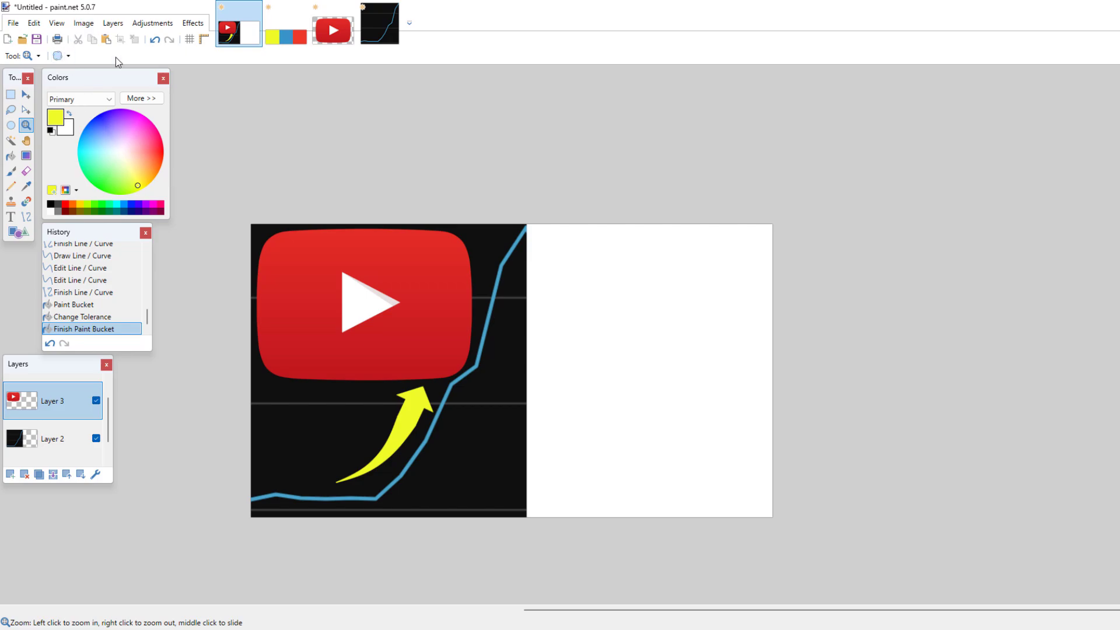
pyautogui.click(37, 477)
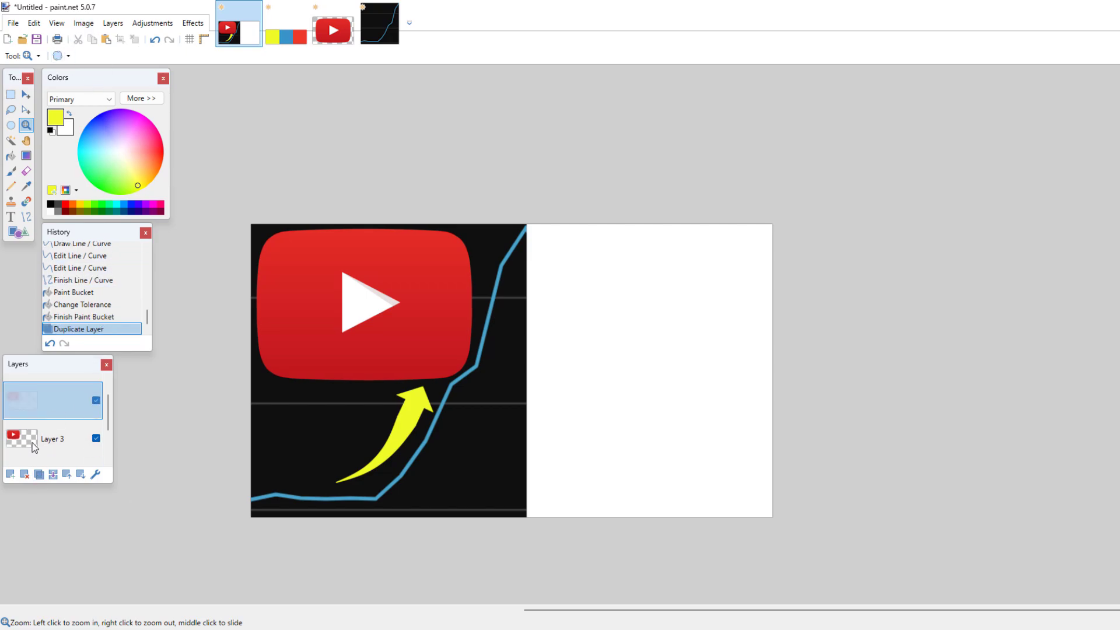
pyautogui.moveTo(20, 401); pyautogui.dragTo(19, 439)
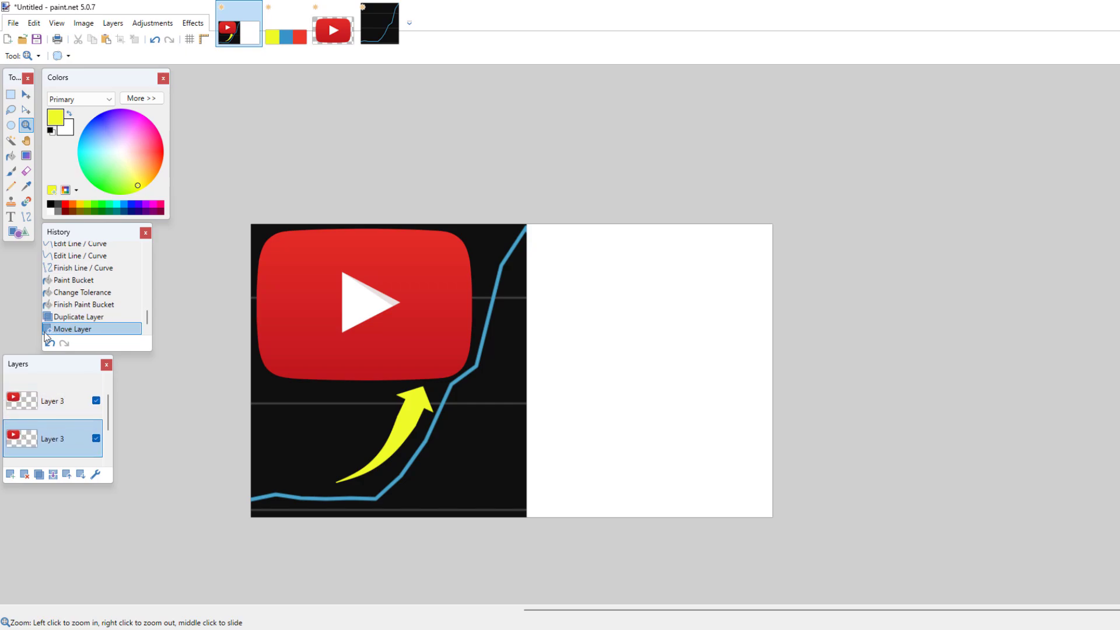
# Apply a Gaussian Blur with radius 29 to the lower logo layer and select the upper logo layer.
pyautogui.click(152, 23)
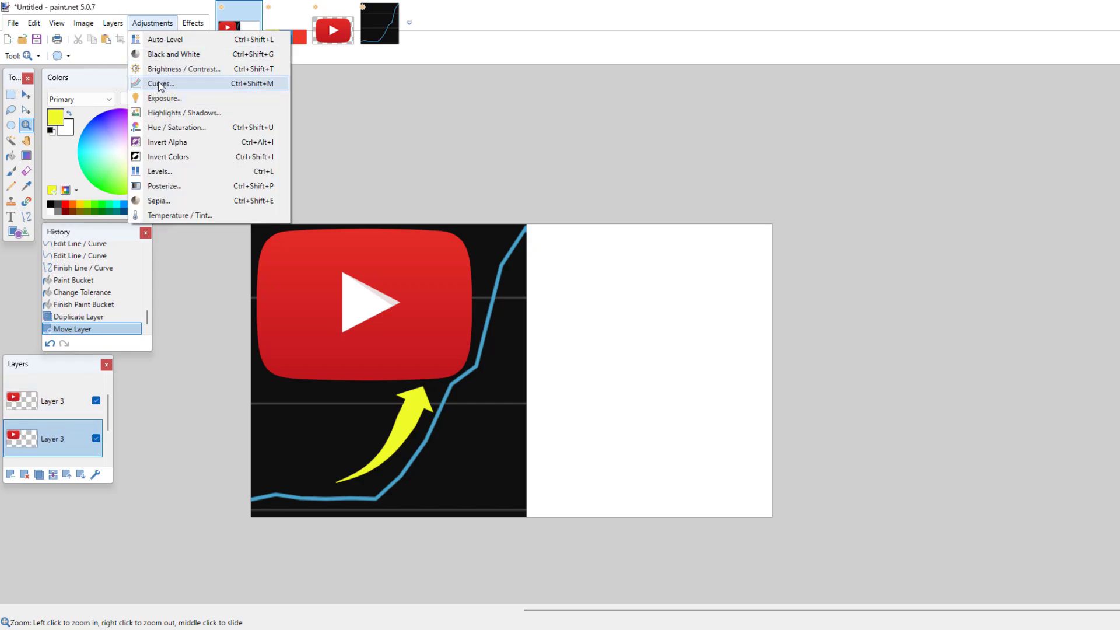
pyautogui.click(160, 25)
pyautogui.click(192, 23)
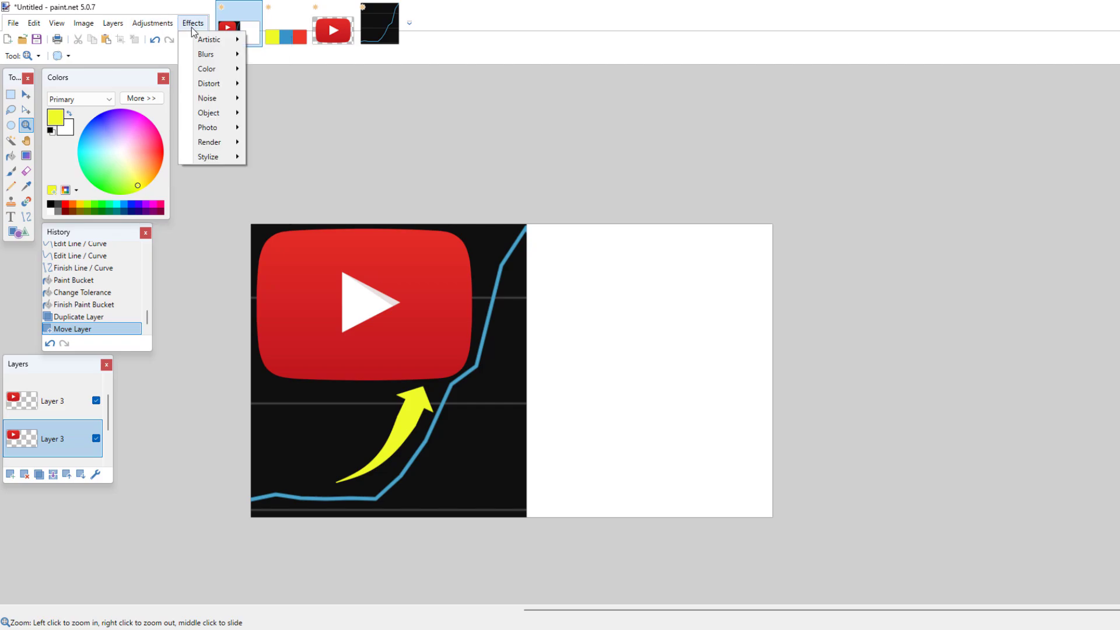
pyautogui.moveTo(232, 63)
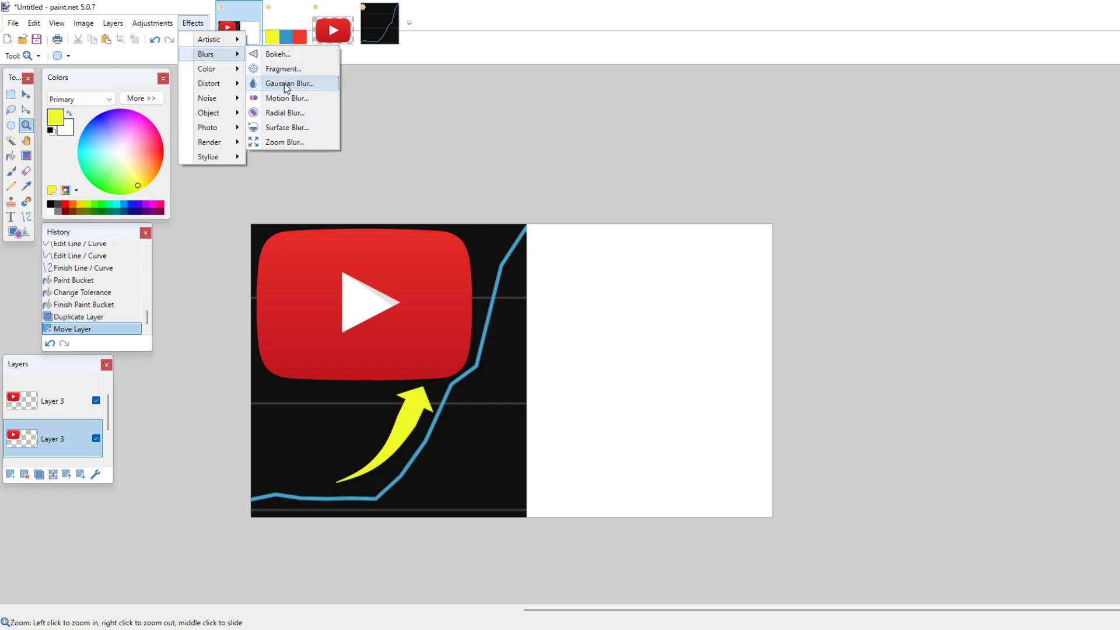
pyautogui.click(282, 83)
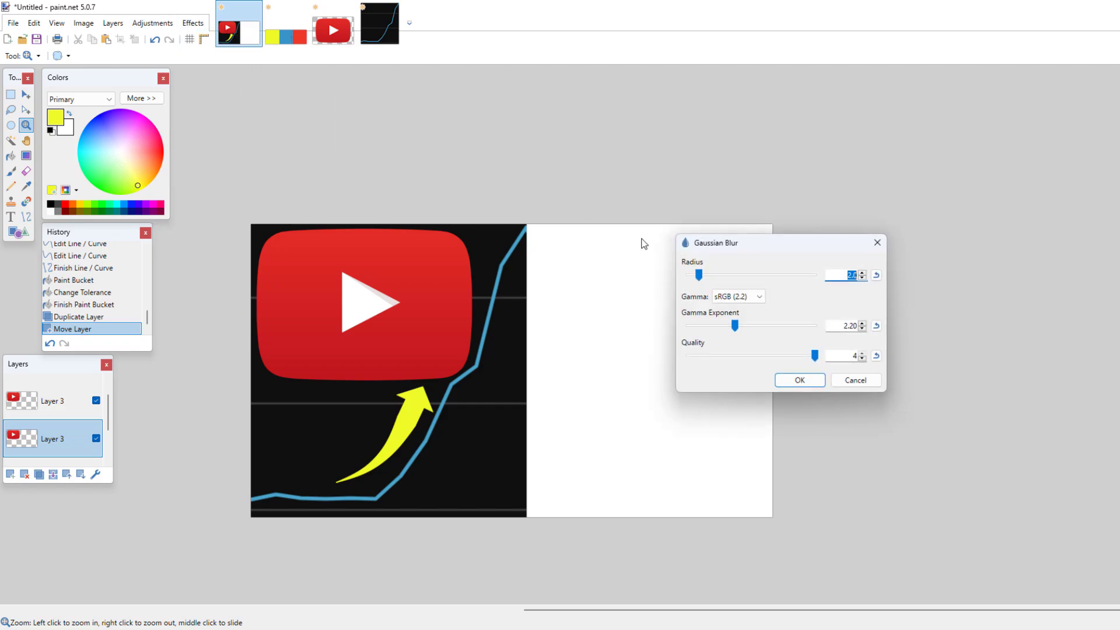
pyautogui.moveTo(702, 281); pyautogui.dragTo(727, 286)
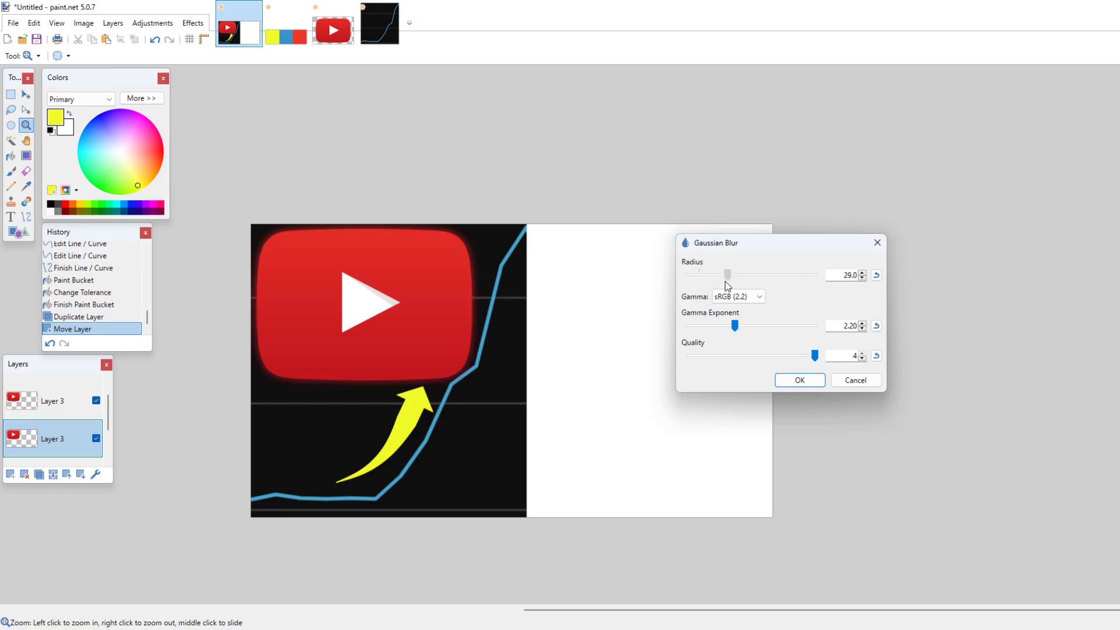
pyautogui.click(799, 380)
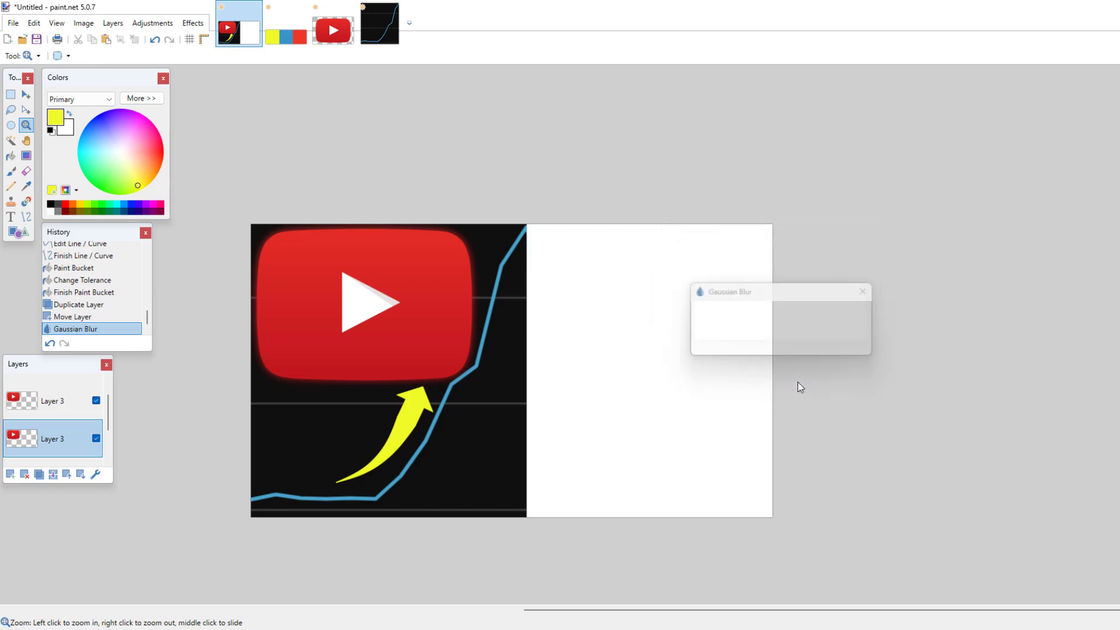
pyautogui.click(84, 415)
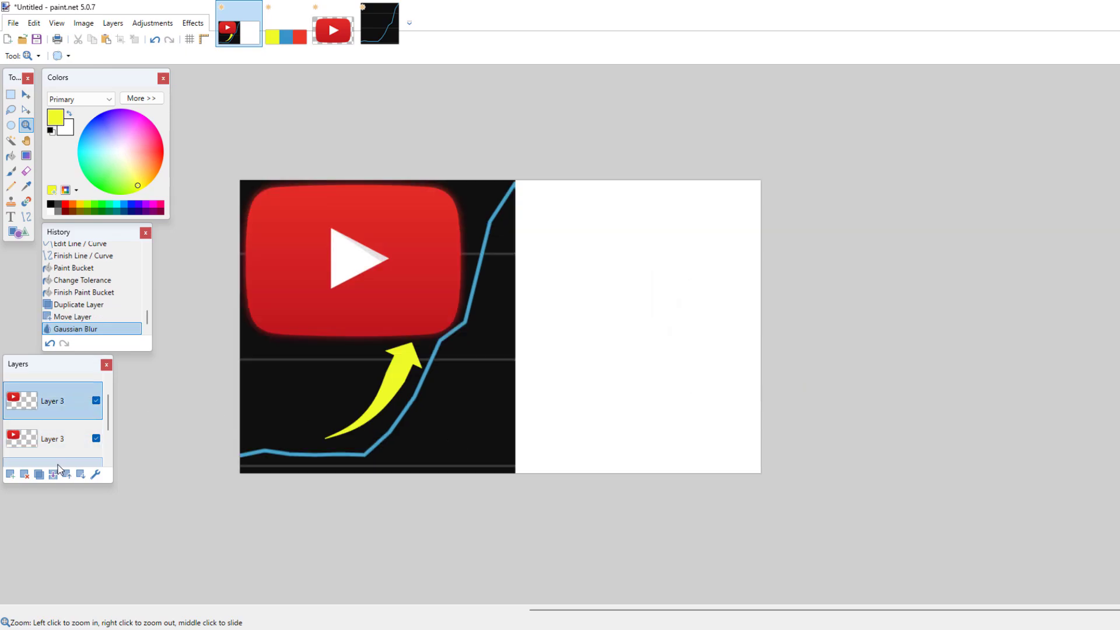
# Merge the YouTube logo layer down into its blurred copy and select the yellow arrow's layer.
pyautogui.click(52, 474)
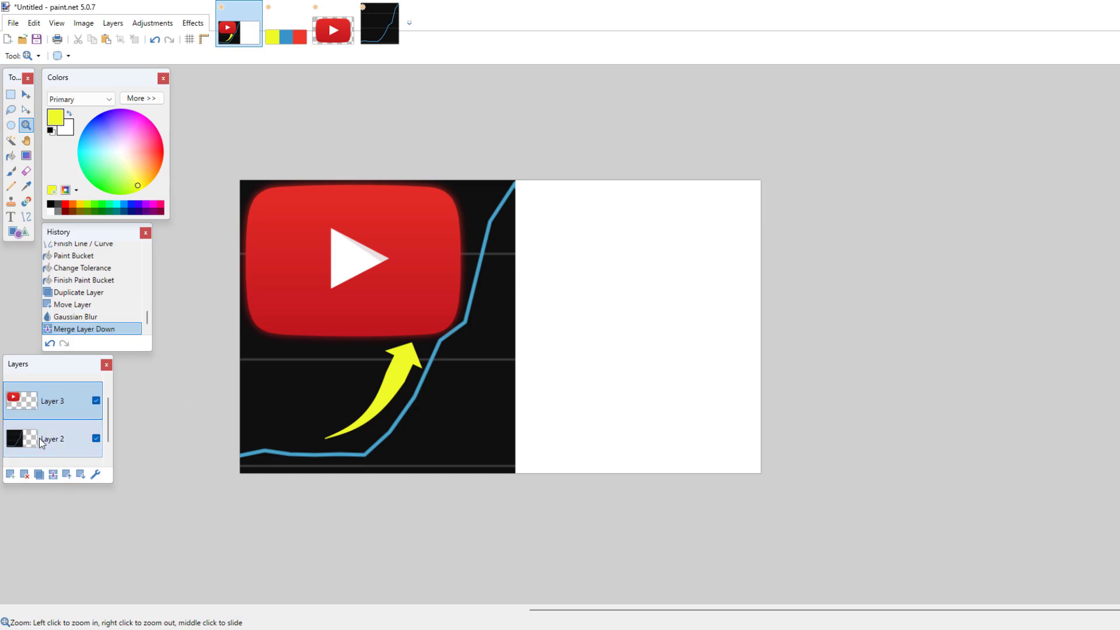
pyautogui.scroll(-1, 39, 438)
pyautogui.scroll(2, 46, 429)
pyautogui.click(50, 395)
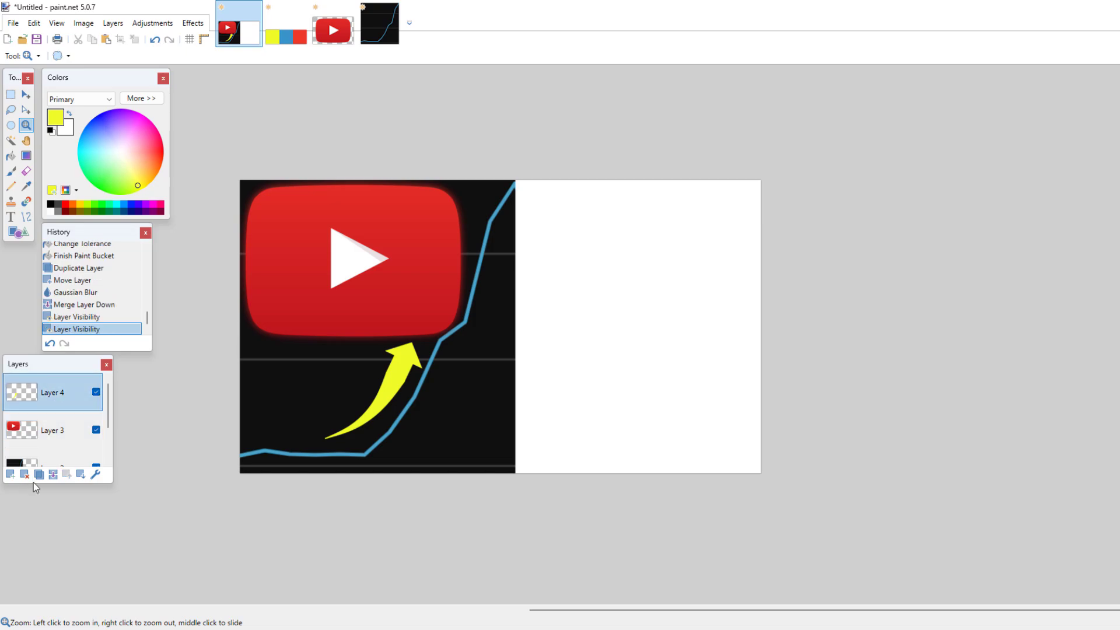
# Duplicate the arrow layer, move the copy beneath the original, repeat the Gaussian Blur on it and duplicate the blurred layer.
pyautogui.click(39, 475)
pyautogui.moveTo(43, 400); pyautogui.dragTo(43, 431)
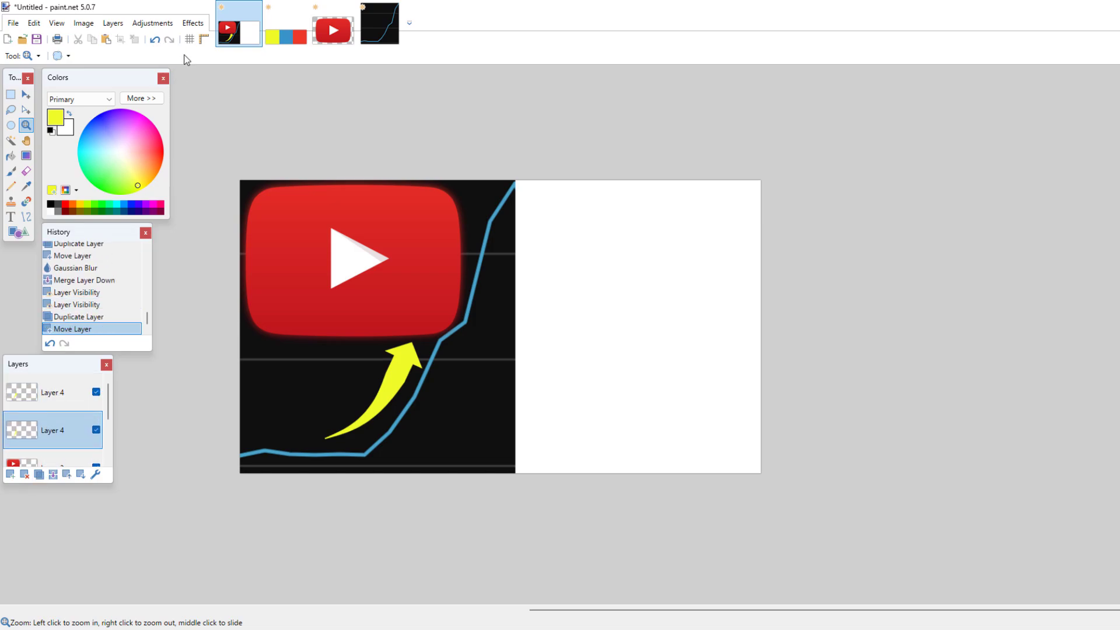
pyautogui.click(193, 23)
pyautogui.click(196, 38)
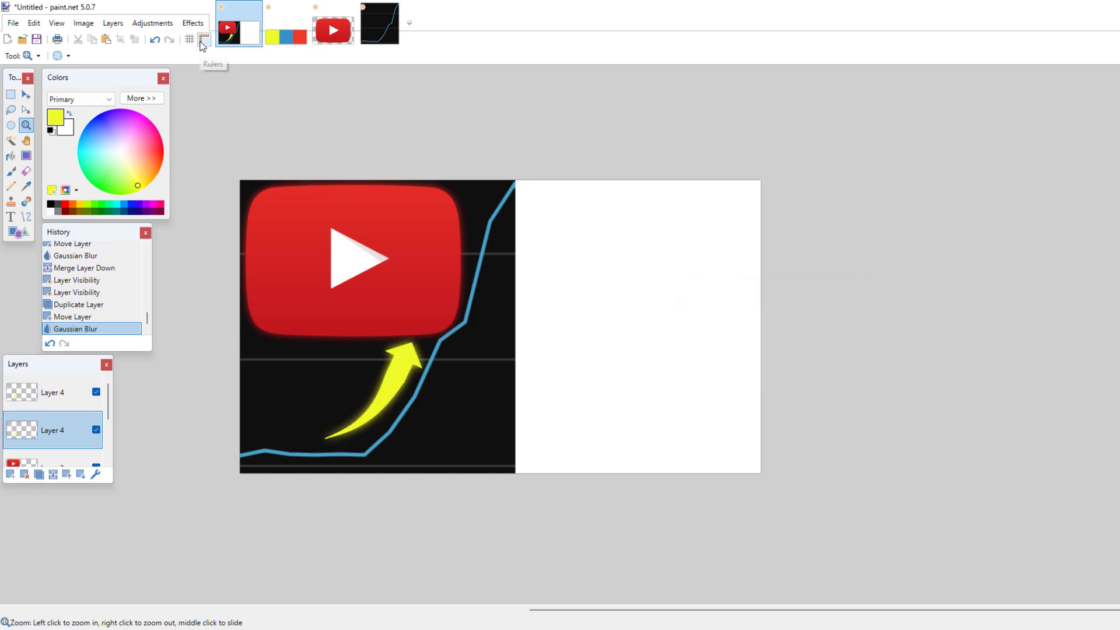
pyautogui.click(36, 477)
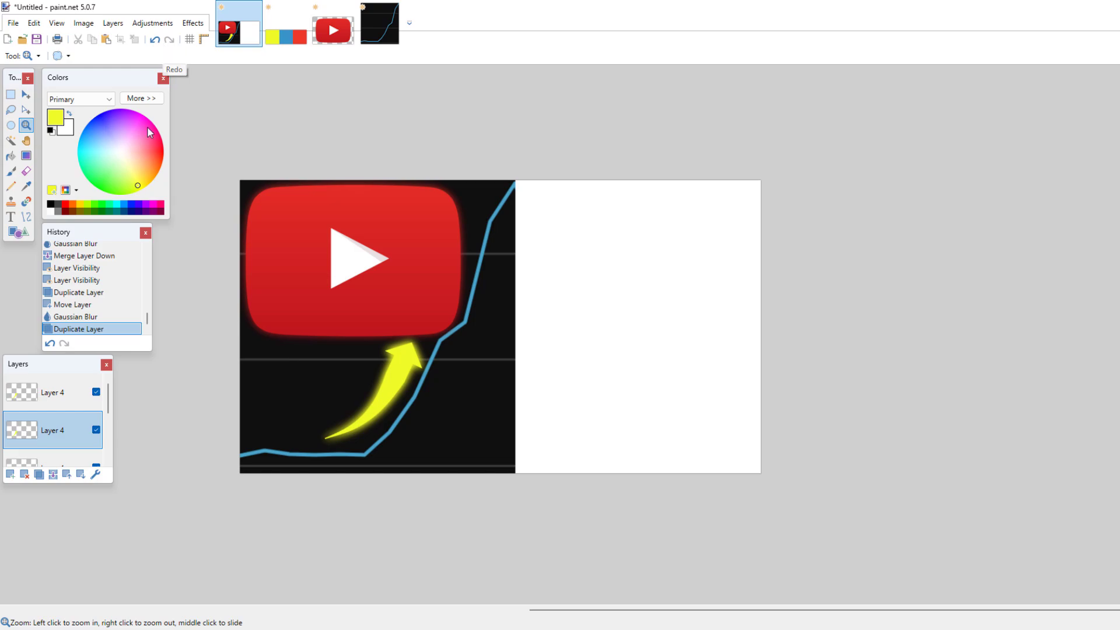
# Delete both blurred arrow layers and the original yellow arrow layer.
pyautogui.click(26, 477)
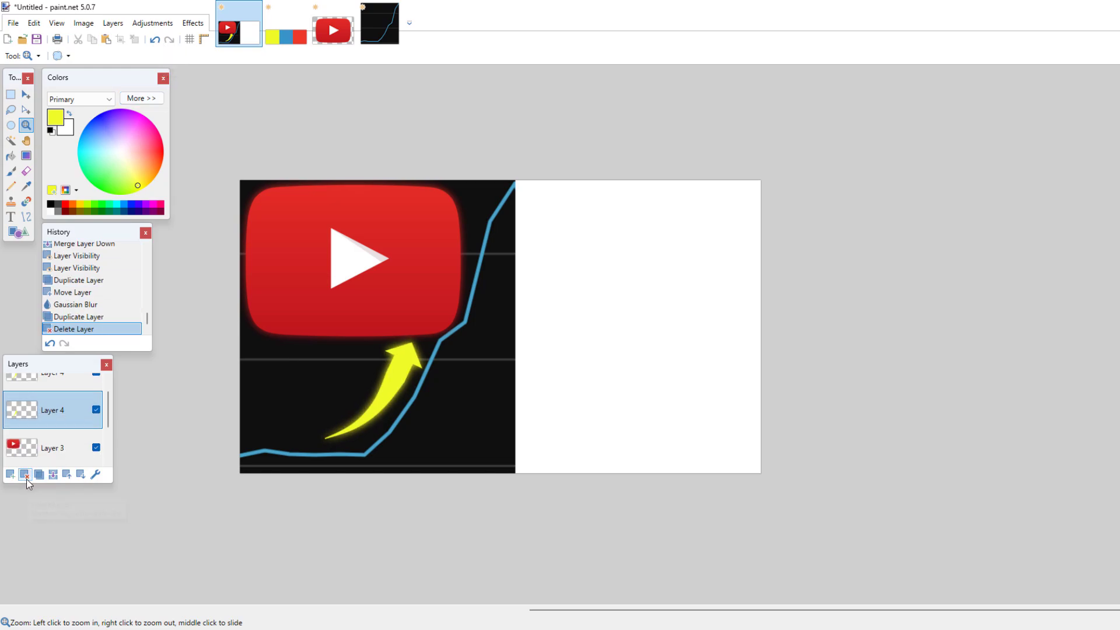
pyautogui.click(27, 477)
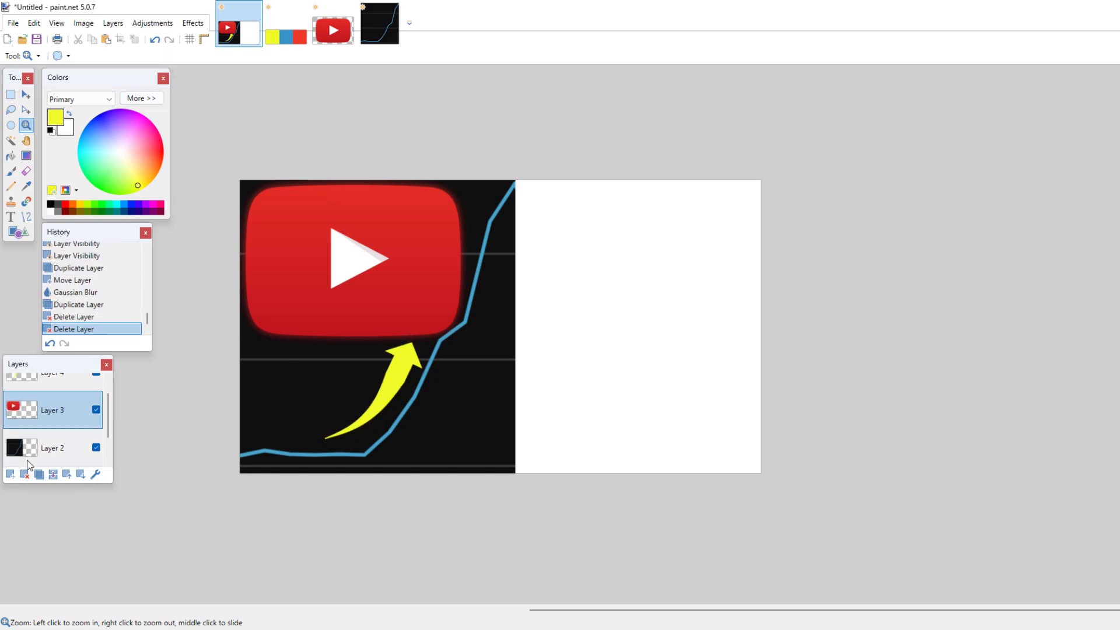
pyautogui.click(46, 402)
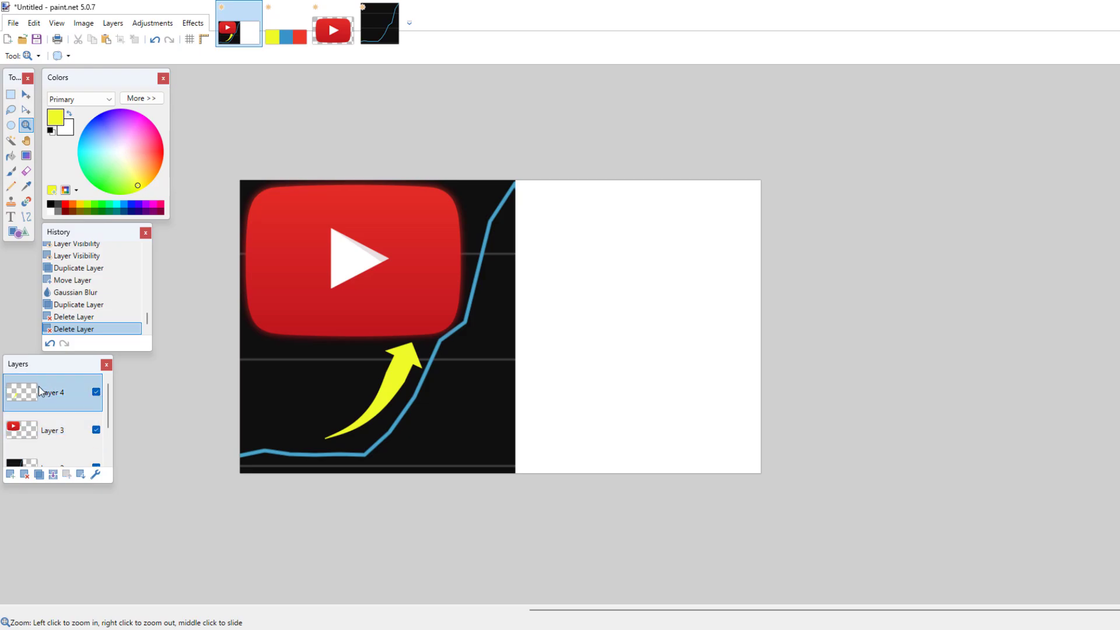
pyautogui.click(23, 477)
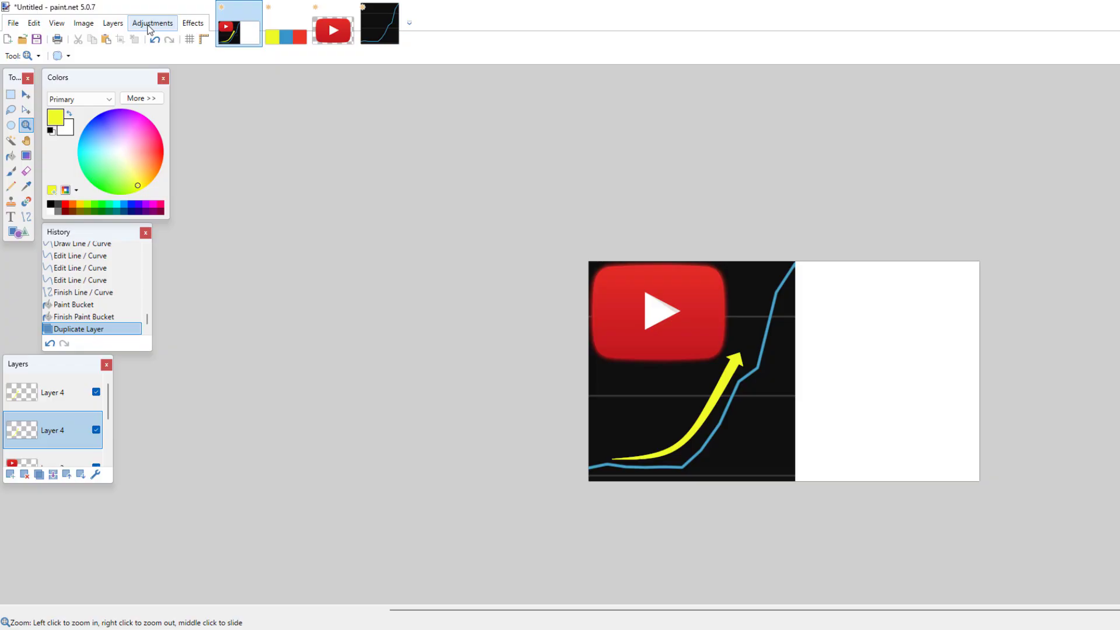
# Repeat the Gaussian Blur on the lower copy of the redrawn arrow layer and duplicate the blurred layer.
pyautogui.click(152, 24)
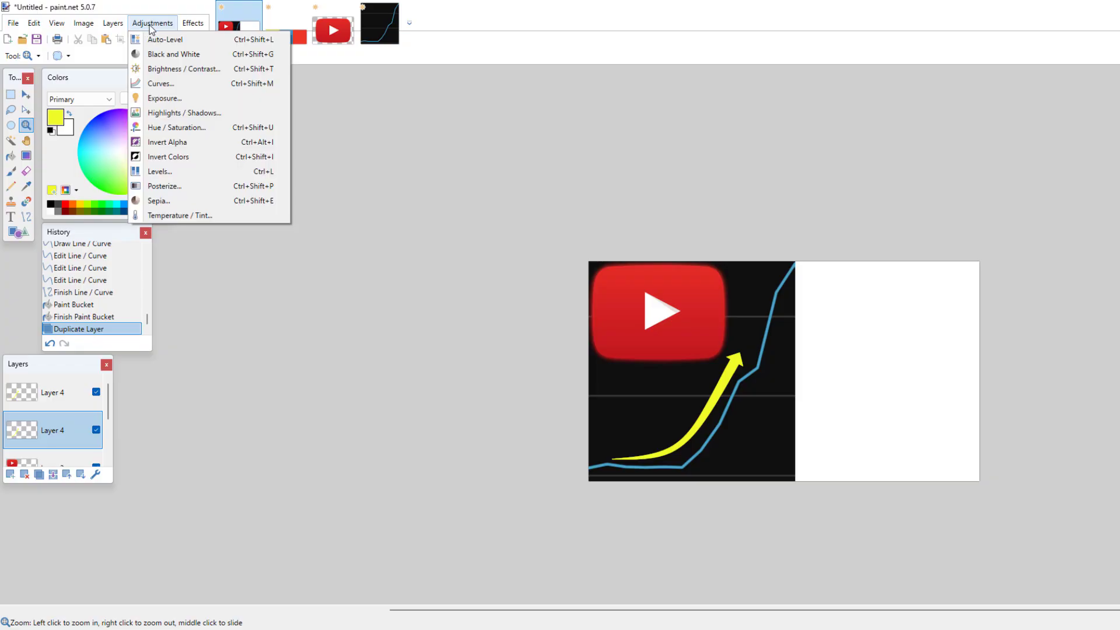
pyautogui.click(158, 23)
pyautogui.click(192, 23)
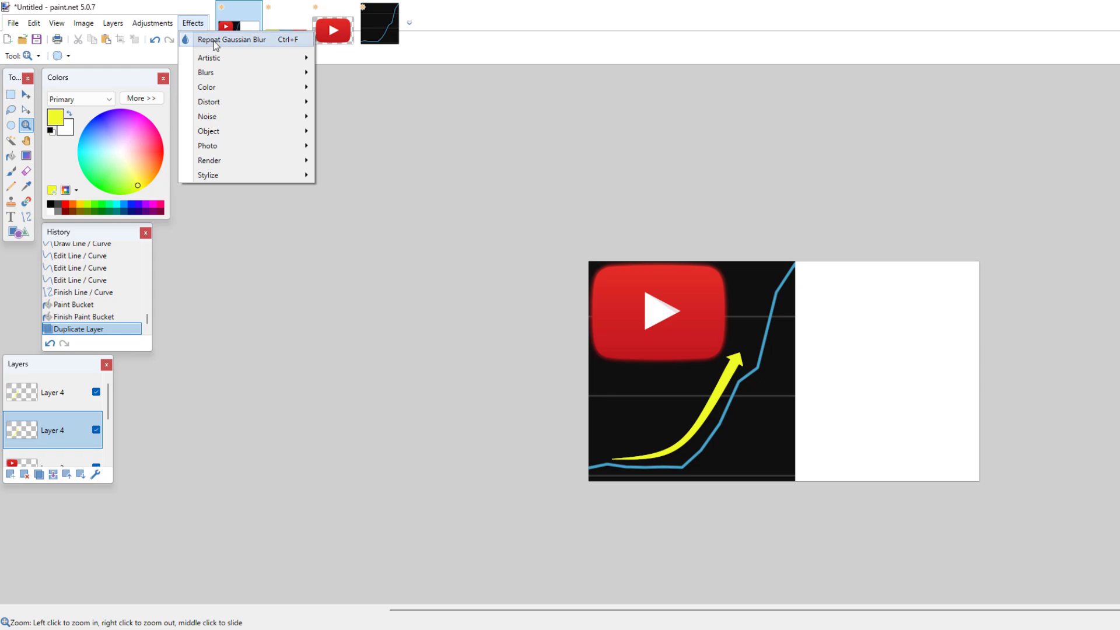
pyautogui.click(215, 38)
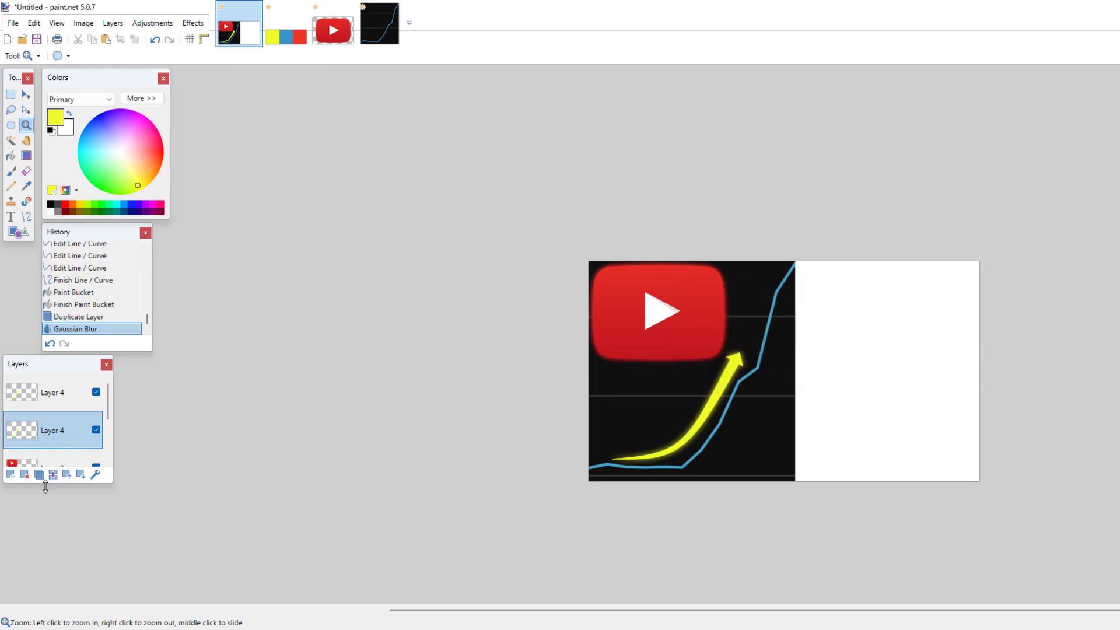
pyautogui.click(38, 474)
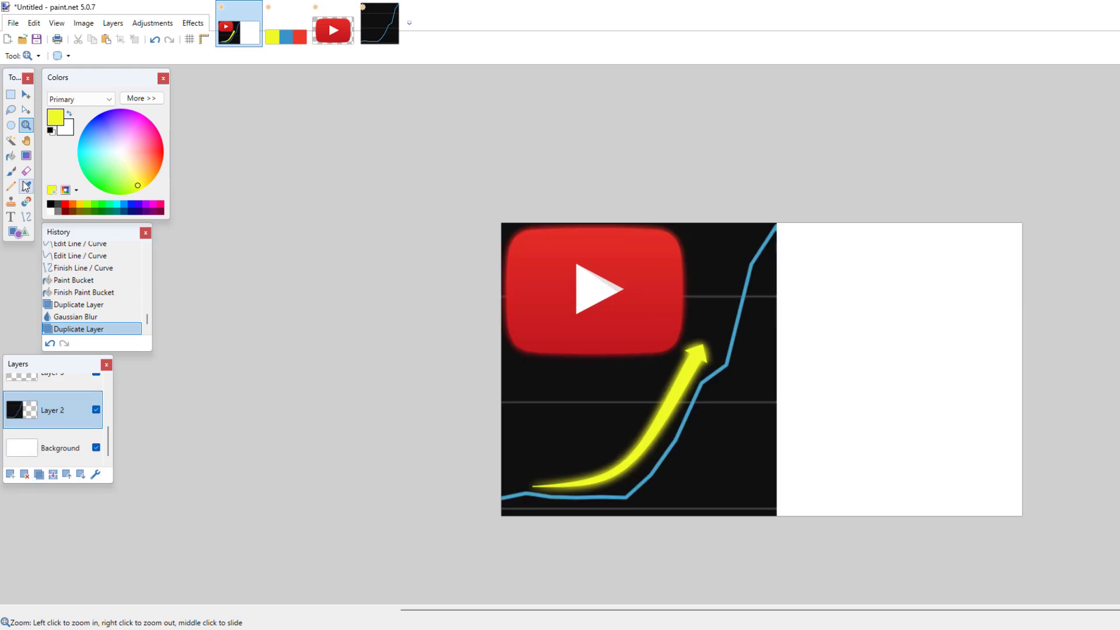
# Sample the chart's dark background on Layer 2 as the primary color with the Color Picker.
pyautogui.press('k')
pyautogui.click(743, 437)
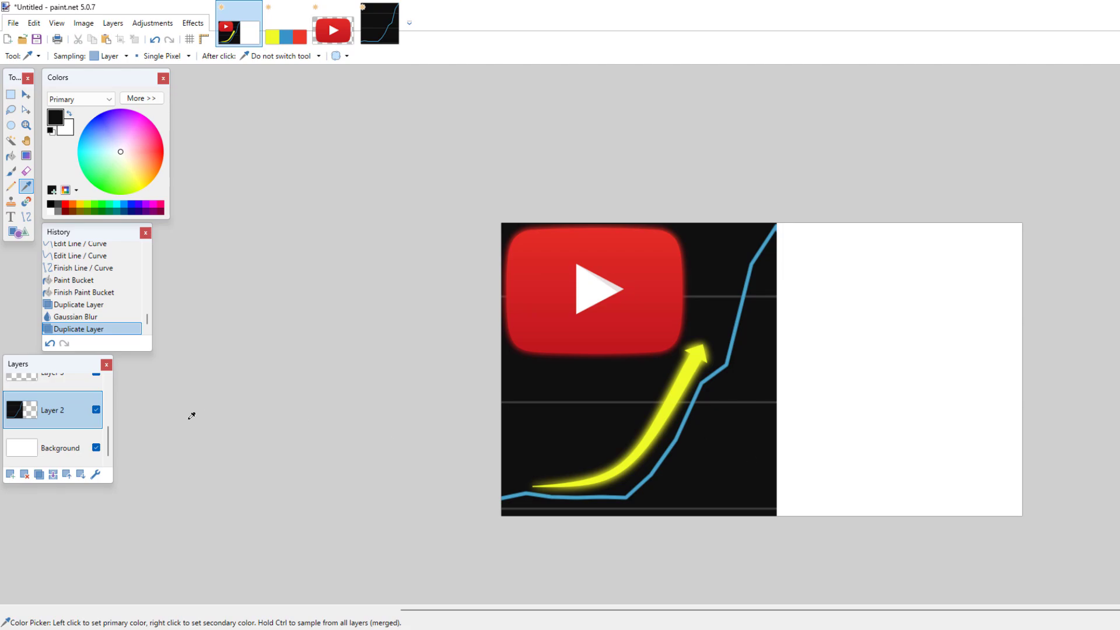
# Try to fill the empty area beside the chart with the dark color using the Paint Bucket.
pyautogui.click(12, 159)
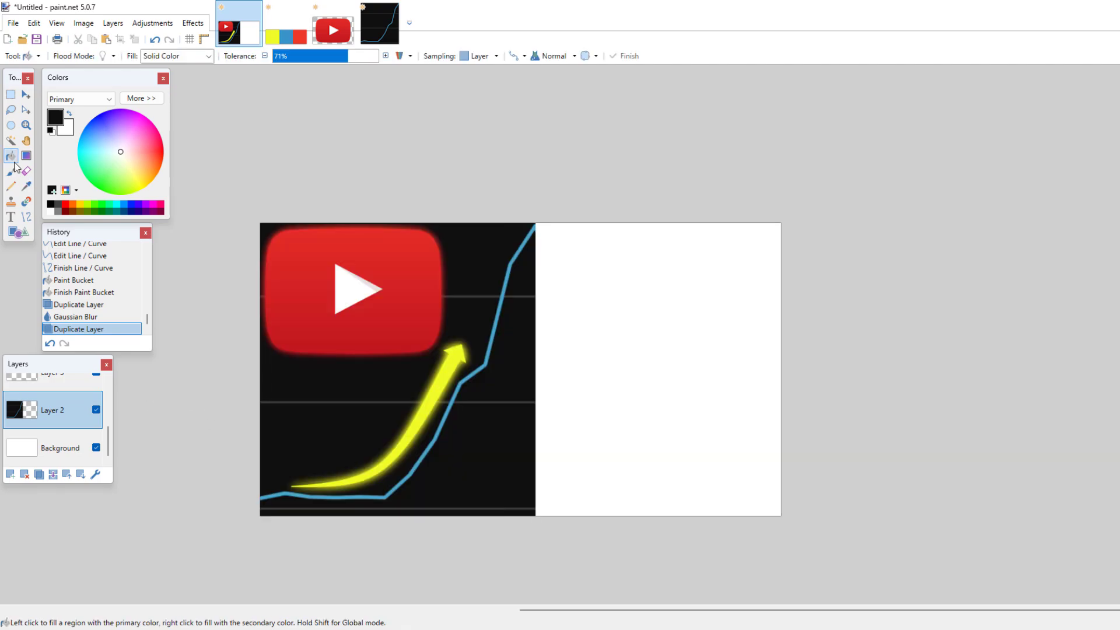
pyautogui.click(613, 364)
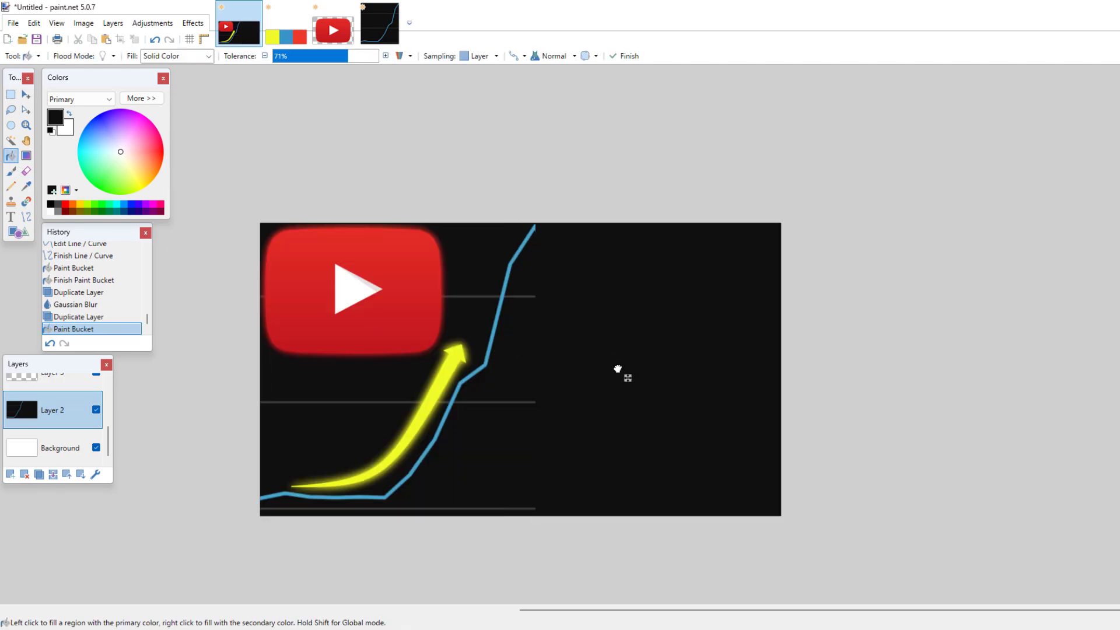
pyautogui.hotkey('ctrl', 'z')
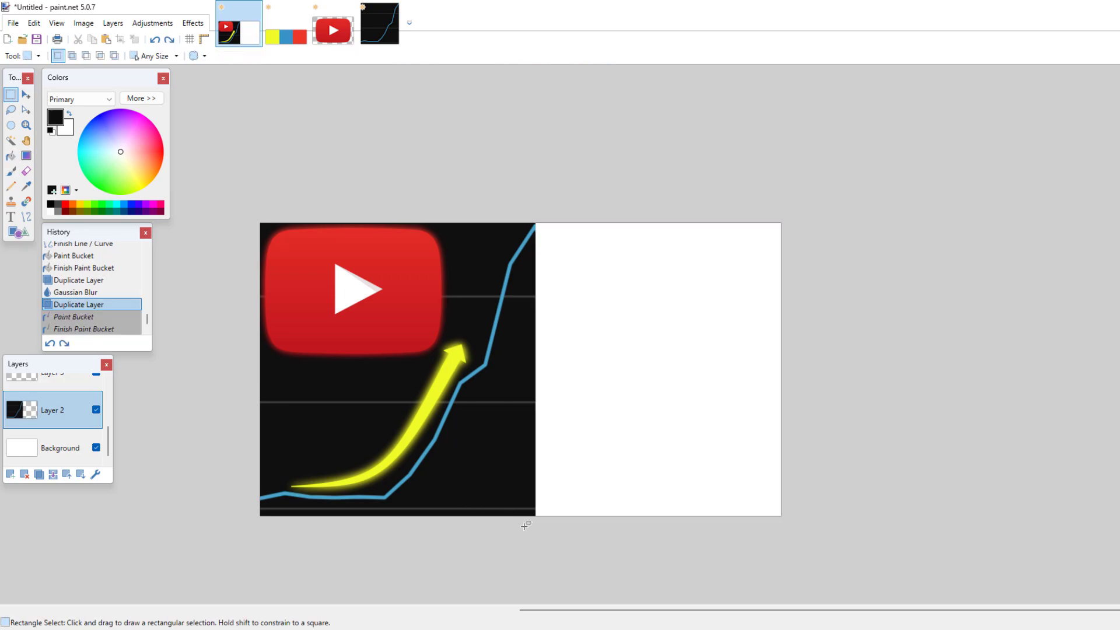
# Select a 29 × 640 pixel strip at the chart's right edge, stretch it past the canvas's right edge to 666 × 640 and deselect.
pyautogui.moveTo(521, 526); pyautogui.dragTo(527, 257)
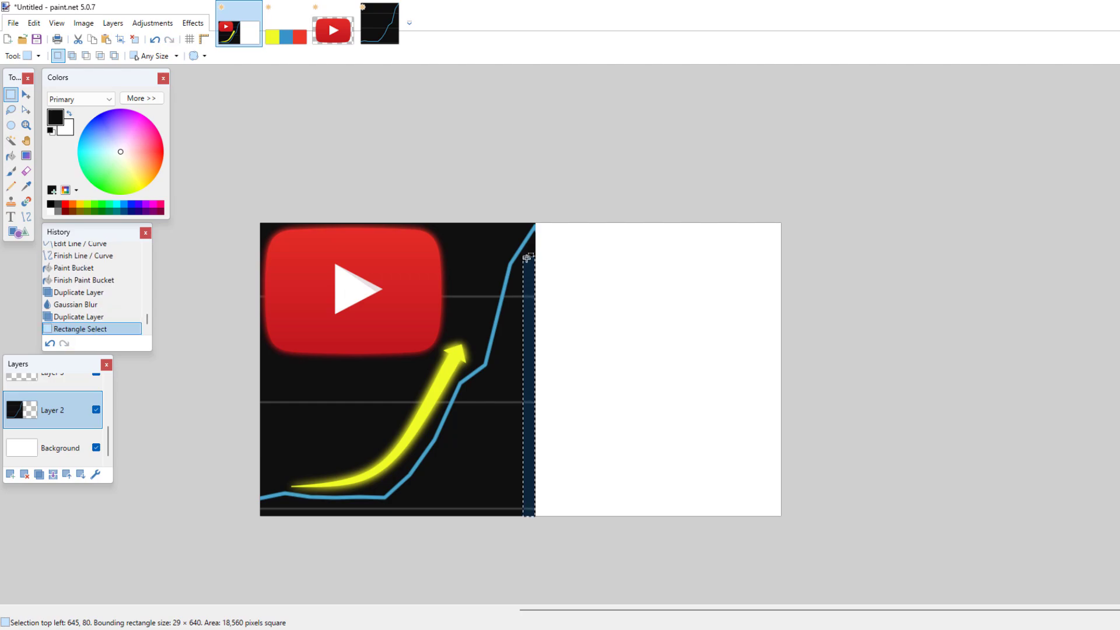
pyautogui.click(26, 93)
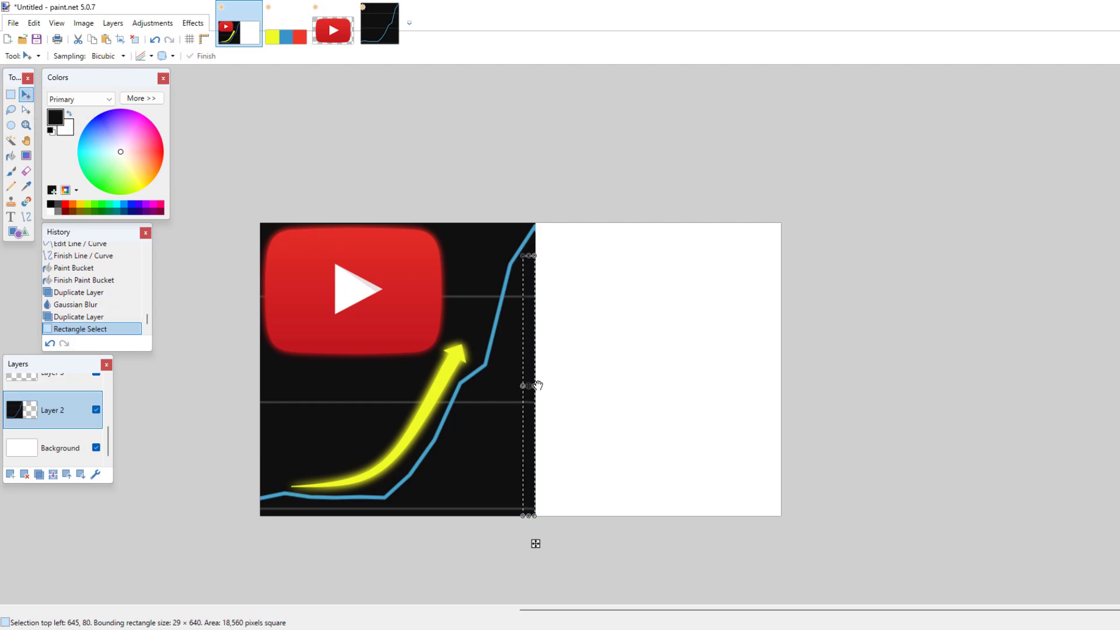
pyautogui.moveTo(537, 385); pyautogui.dragTo(795, 385)
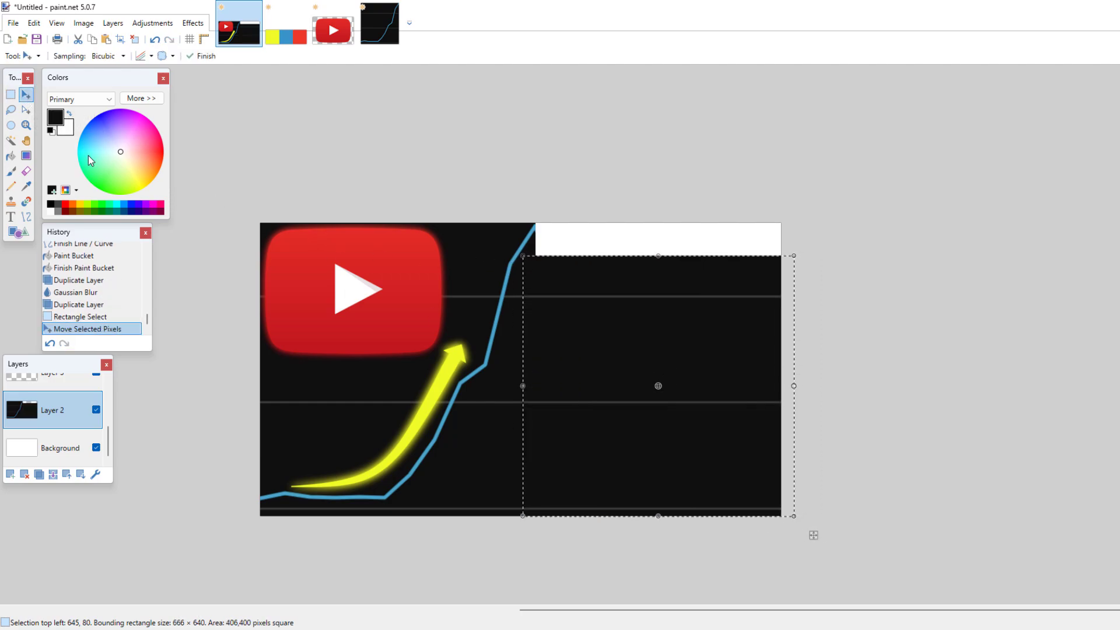
pyautogui.click(11, 94)
pyautogui.click(568, 339)
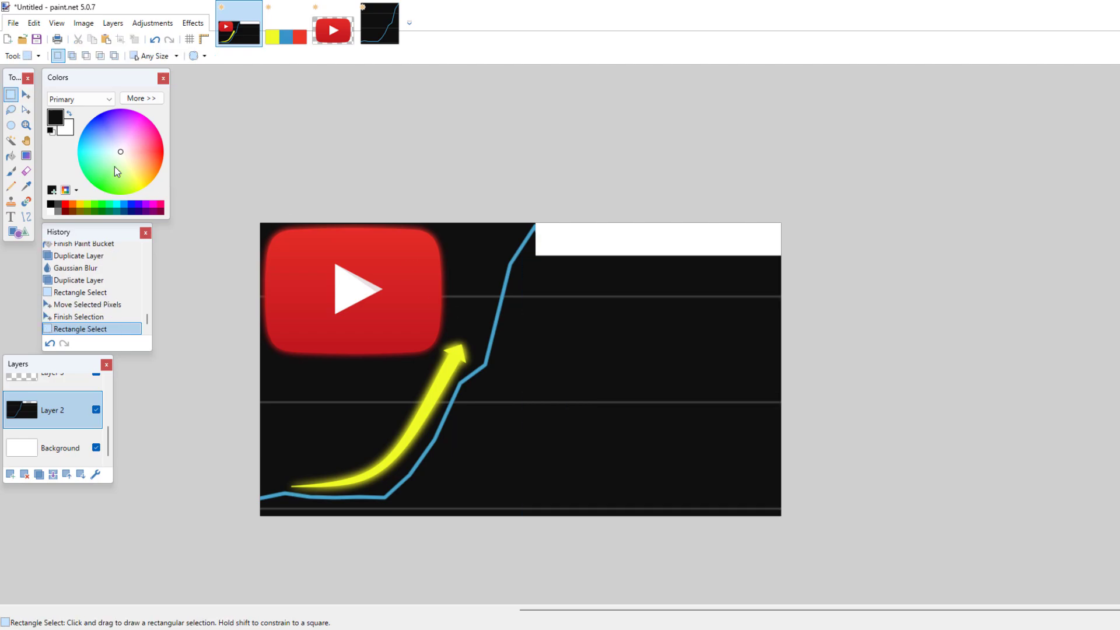
# Fill the remaining white band above the stretched chart background with the dark color at 71% tolerance using the Paint Bucket.
pyautogui.click(26, 186)
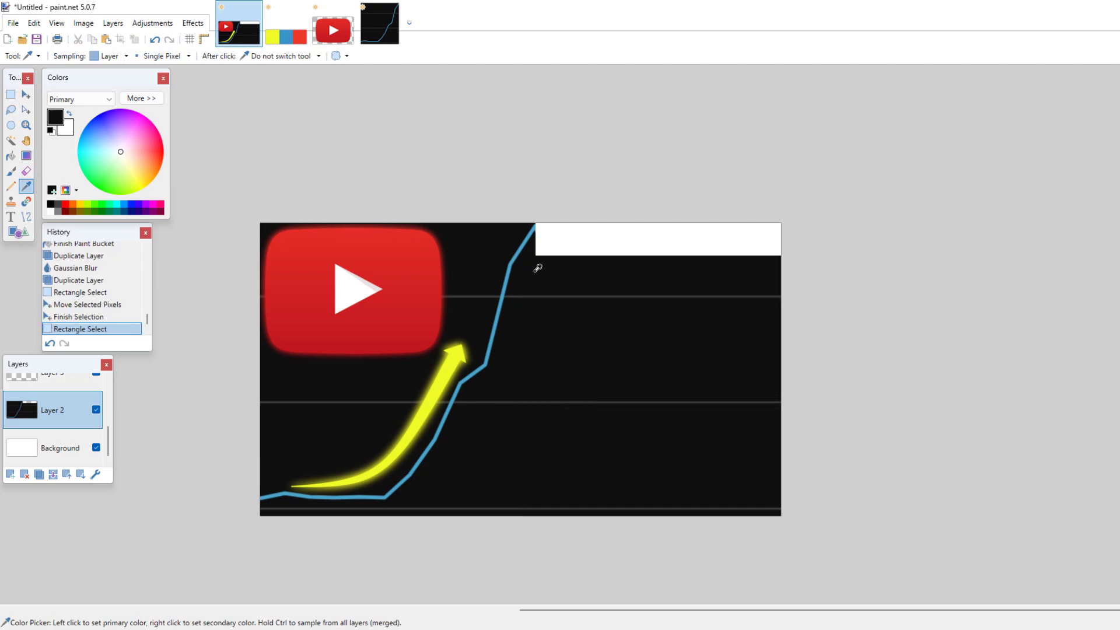
pyautogui.click(10, 155)
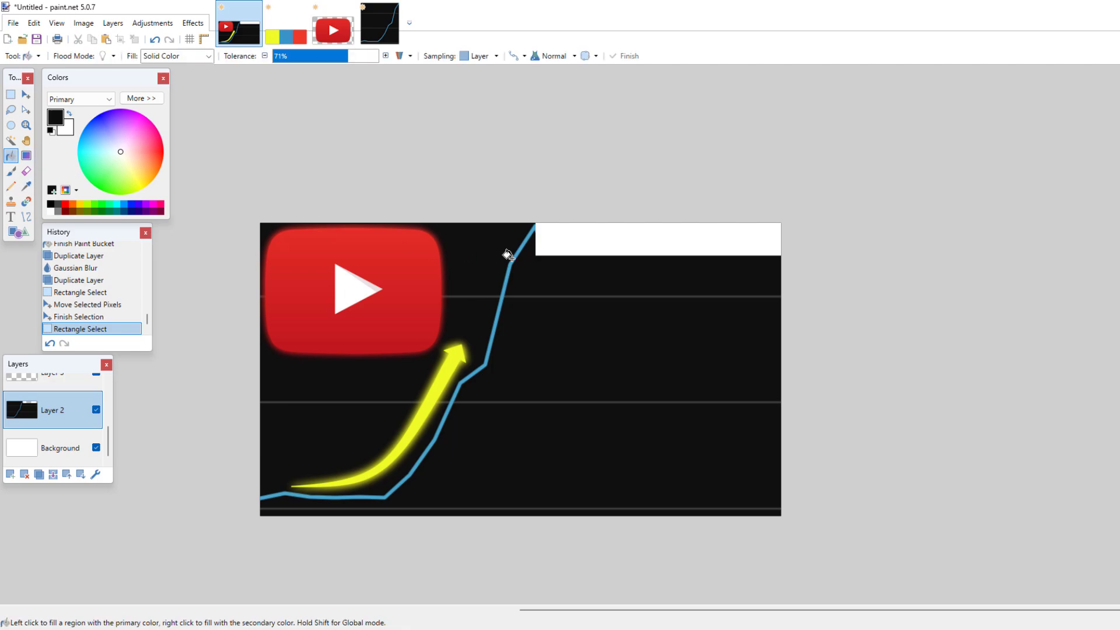
pyautogui.click(568, 237)
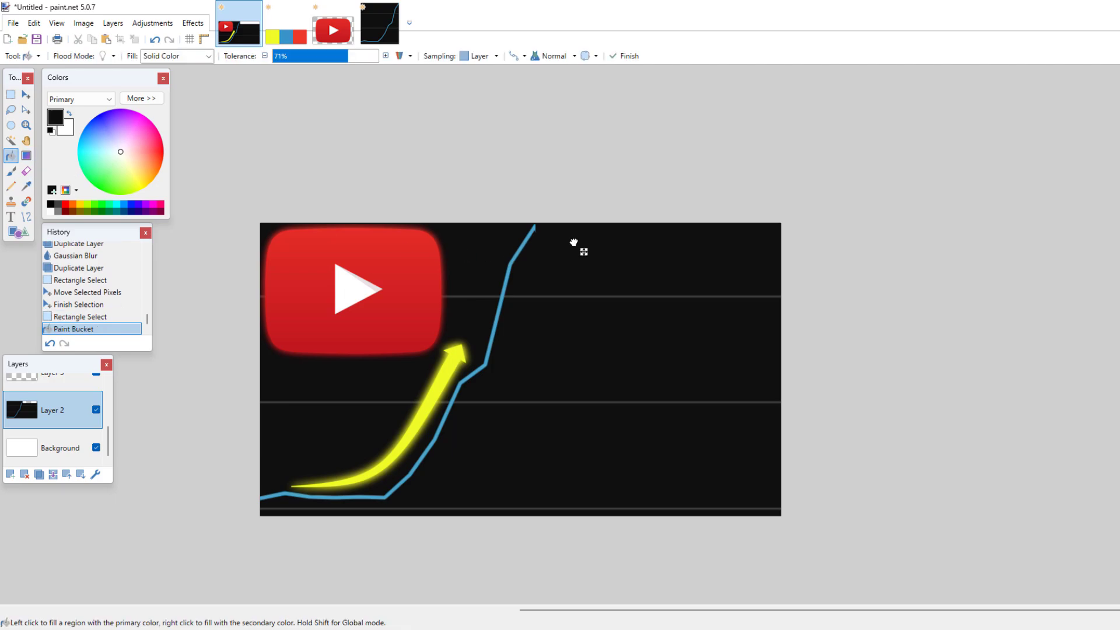
pyautogui.click(10, 94)
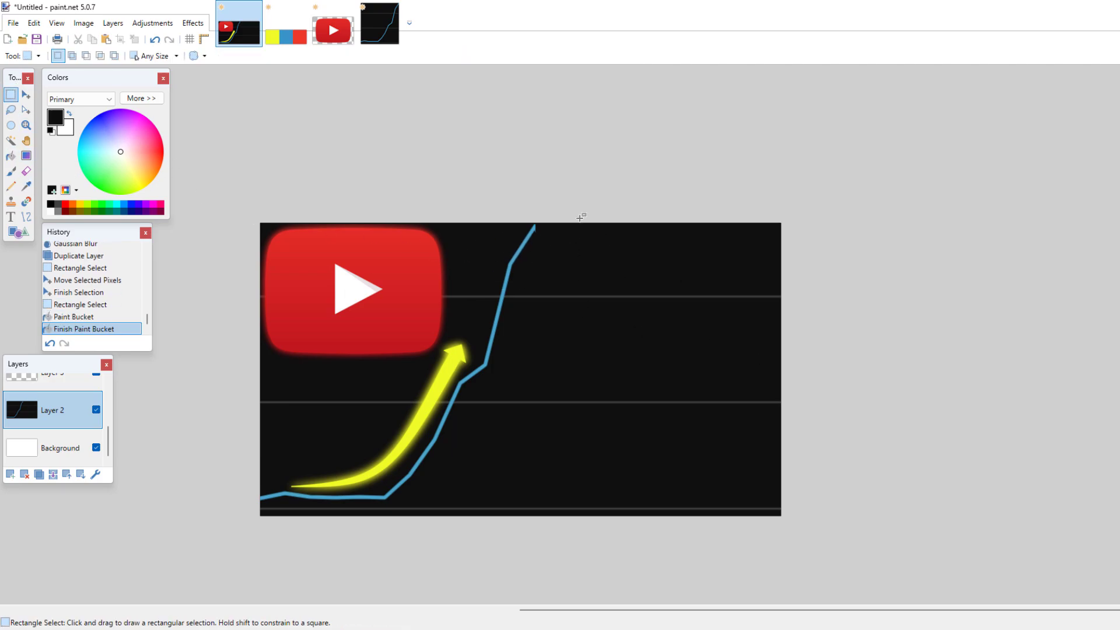
# Identify the top arrow layer by toggling its visibility and merge it down into the arrow layer below it.
pyautogui.scroll(3, 70, 414)
pyautogui.click(95, 402)
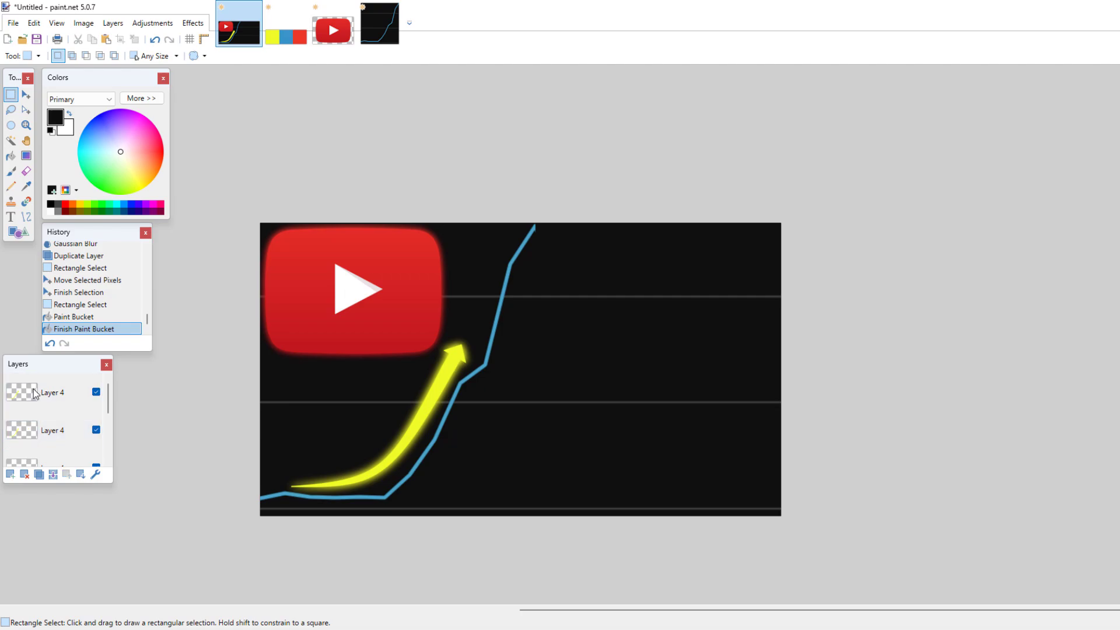
pyautogui.click(96, 392)
pyautogui.click(96, 392)
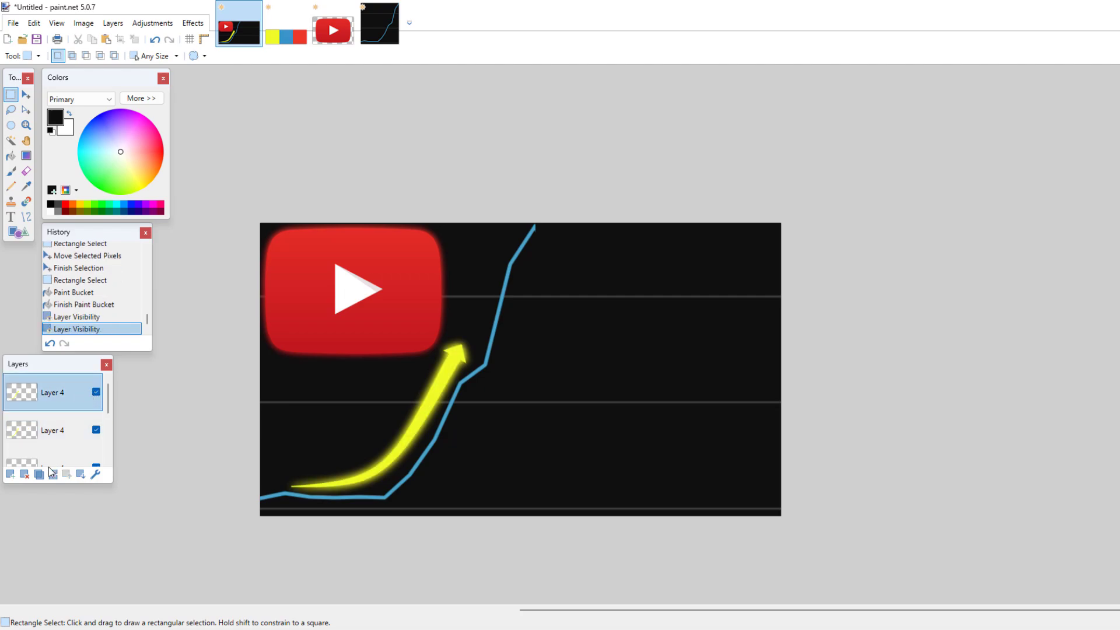
pyautogui.click(52, 473)
pyautogui.click(97, 392)
pyautogui.click(96, 392)
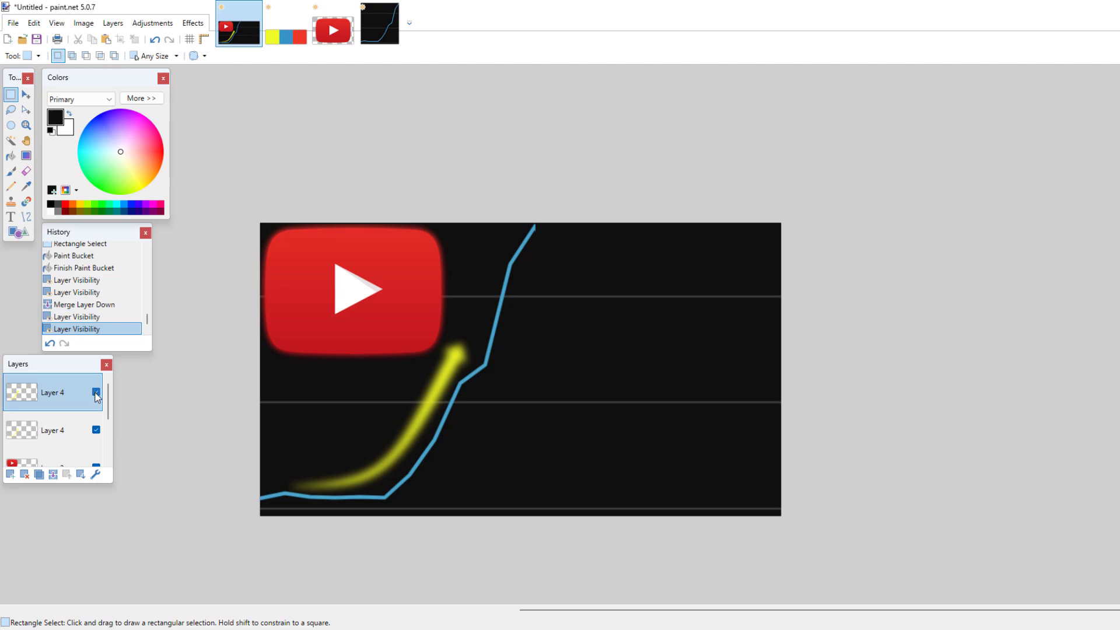
# Merge the remaining arrow layers down into the YouTube logo layer, toggling visibility to check the result.
pyautogui.click(52, 474)
pyautogui.click(96, 392)
pyautogui.click(97, 392)
pyautogui.click(53, 474)
pyautogui.click(97, 392)
pyautogui.click(96, 392)
# Delete the white Background layer and add a new empty layer above the logo and arrow layer.
pyautogui.click(42, 457)
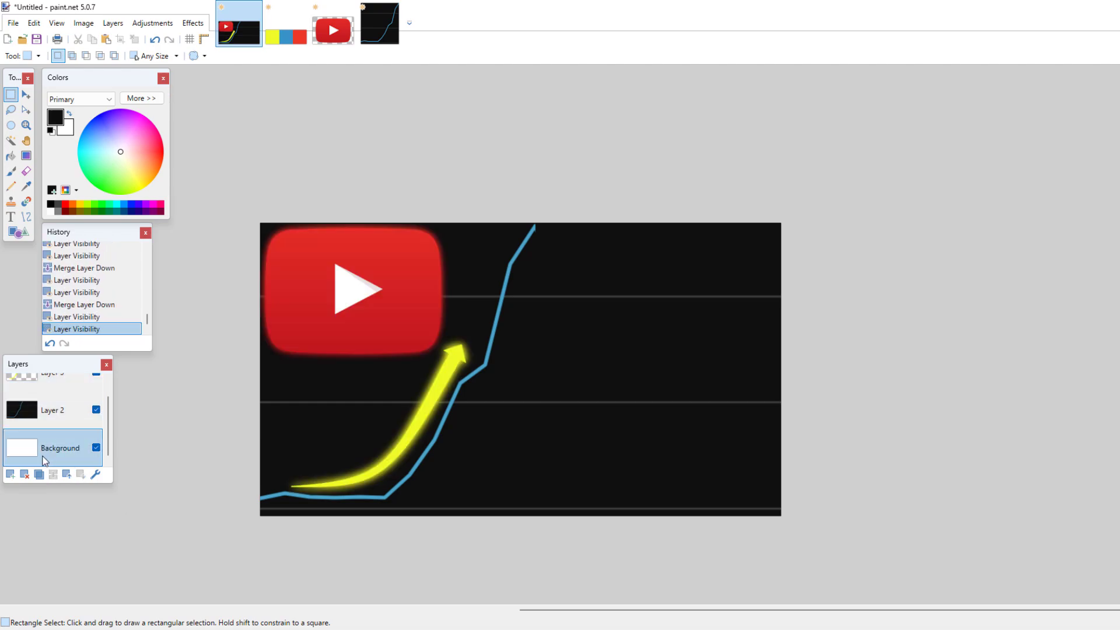
pyautogui.click(24, 474)
pyautogui.click(10, 473)
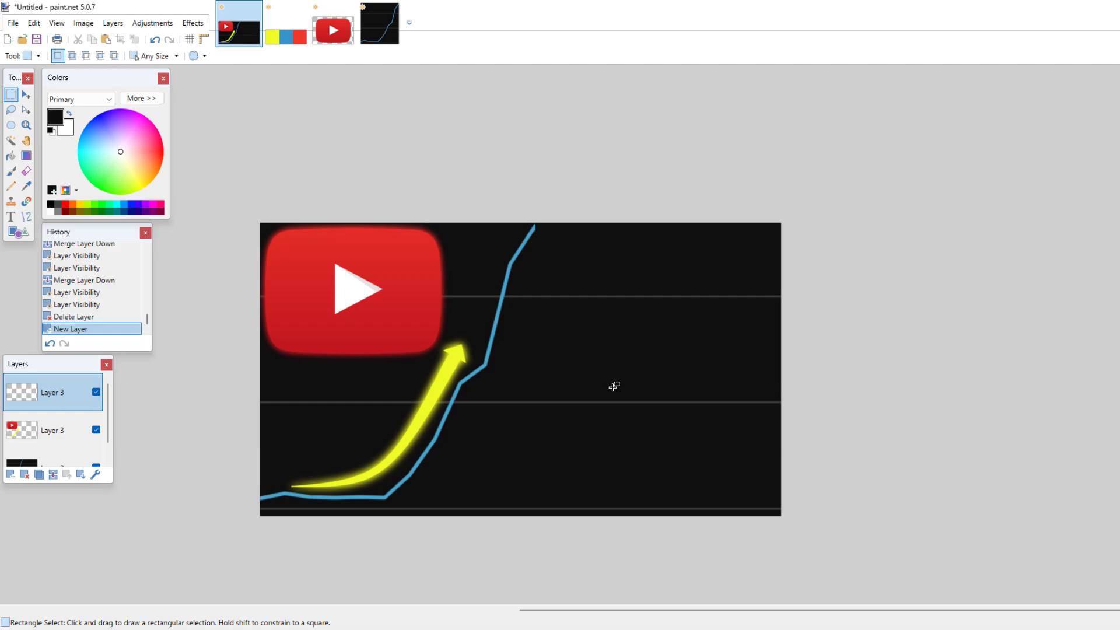
# Activate the Text tool and set its font to BadaBoom BB.
pyautogui.click(10, 201)
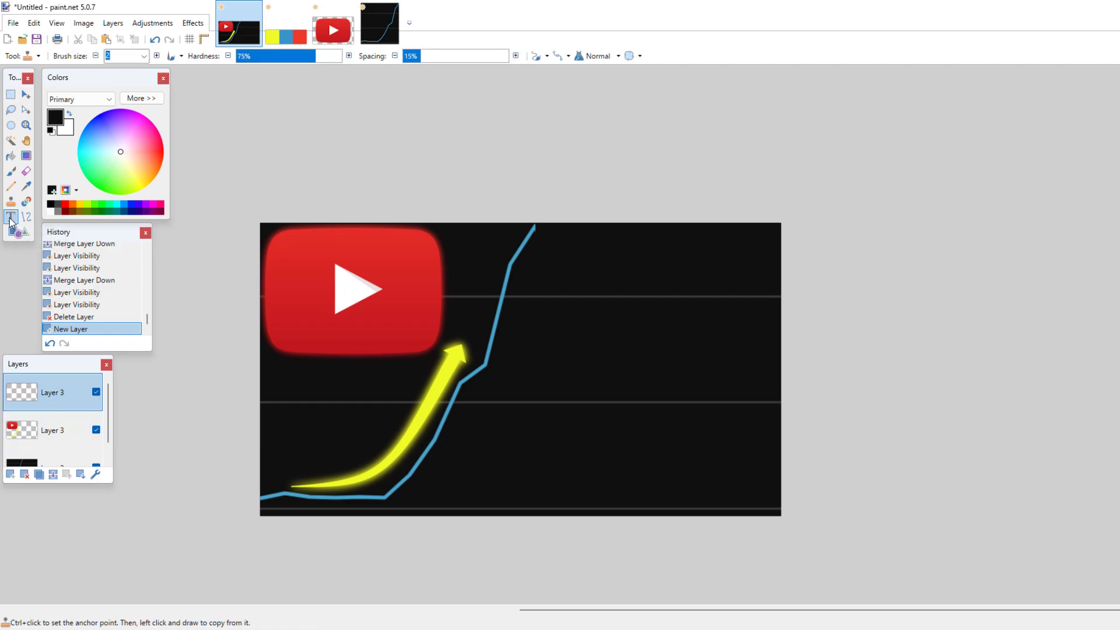
pyautogui.click(10, 219)
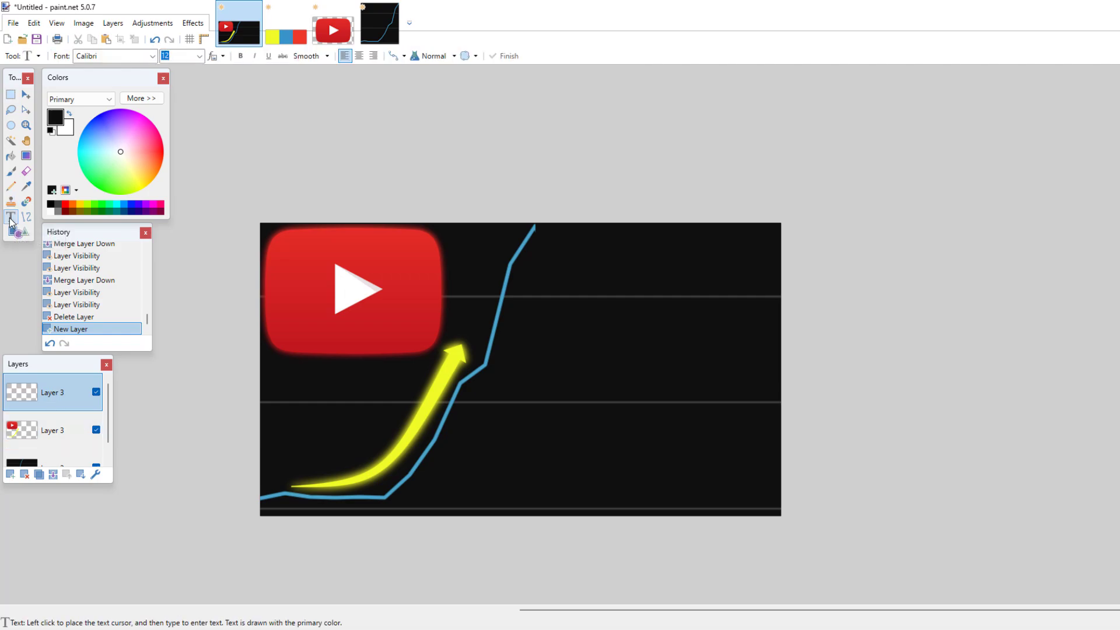
pyautogui.click(153, 58)
pyautogui.moveTo(250, 117); pyautogui.dragTo(252, 63)
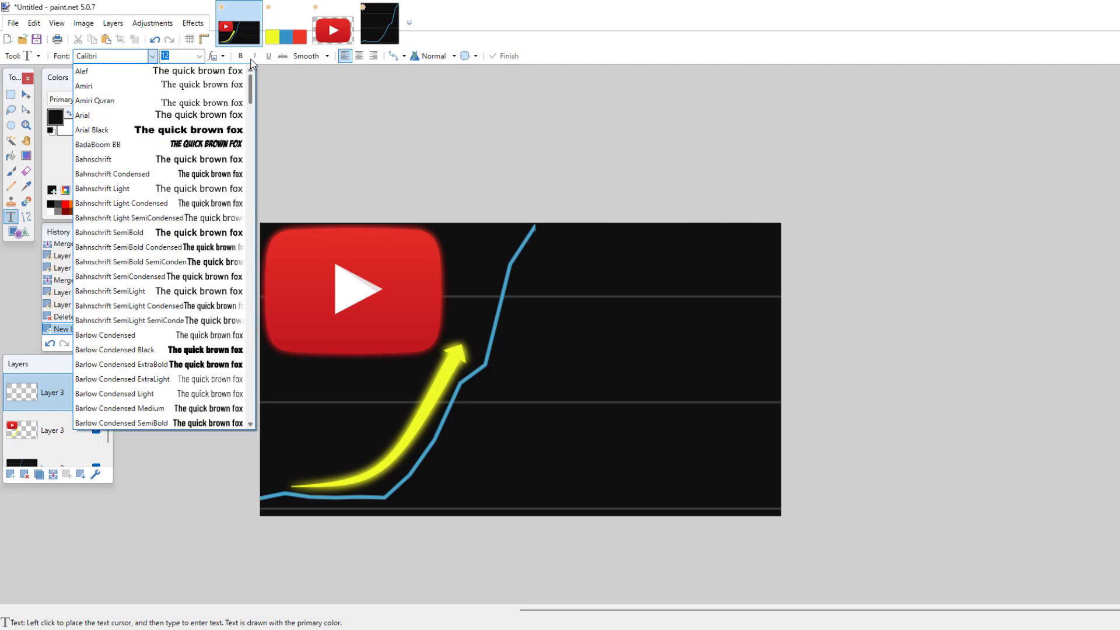
pyautogui.click(167, 144)
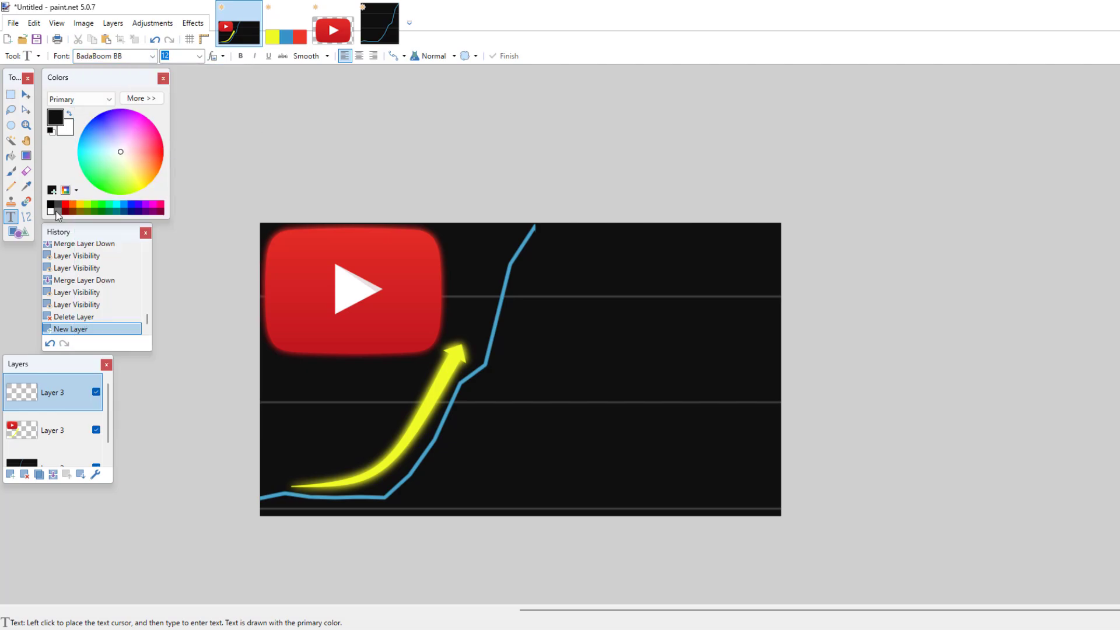
# Sample the blue swatch from the colour palette image as the primary colour and return to the thumbnail image.
pyautogui.click(271, 40)
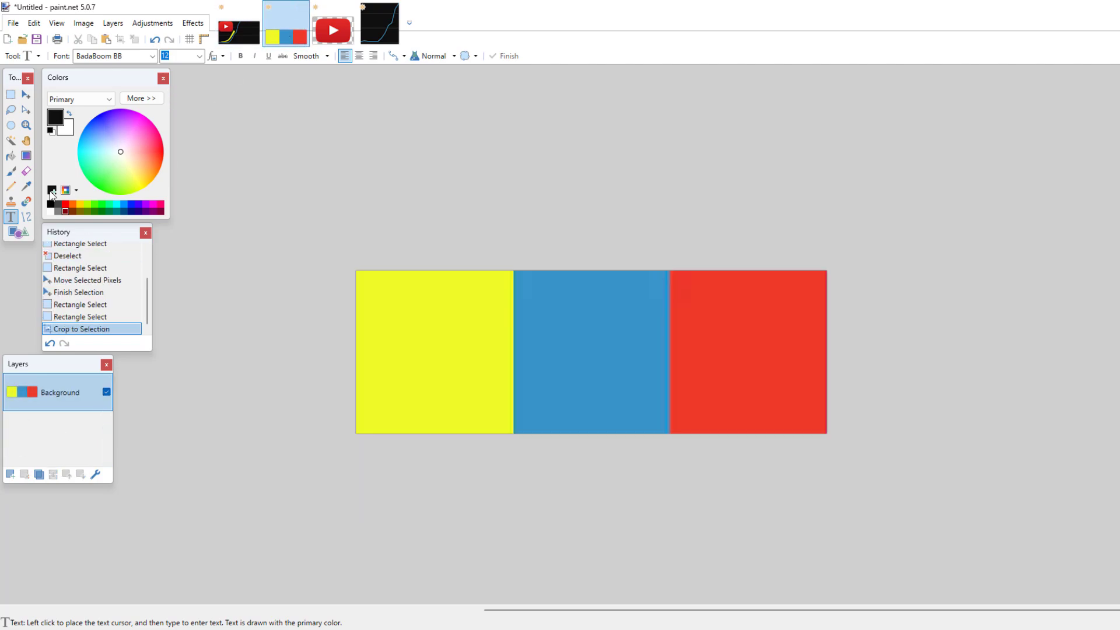
pyautogui.click(26, 186)
pyautogui.click(456, 341)
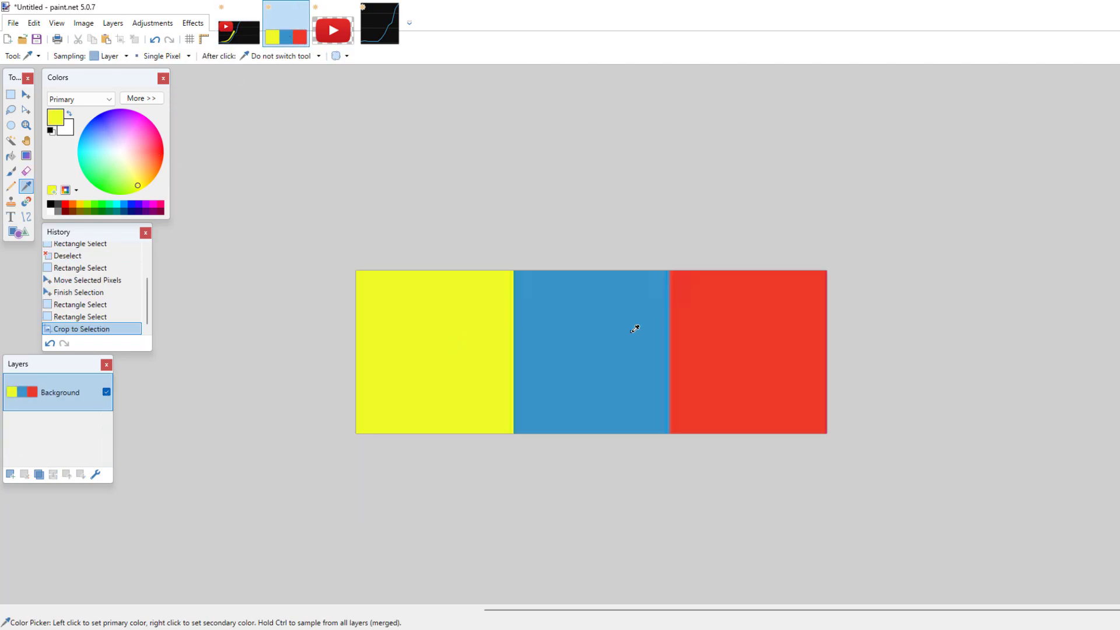
pyautogui.click(604, 349)
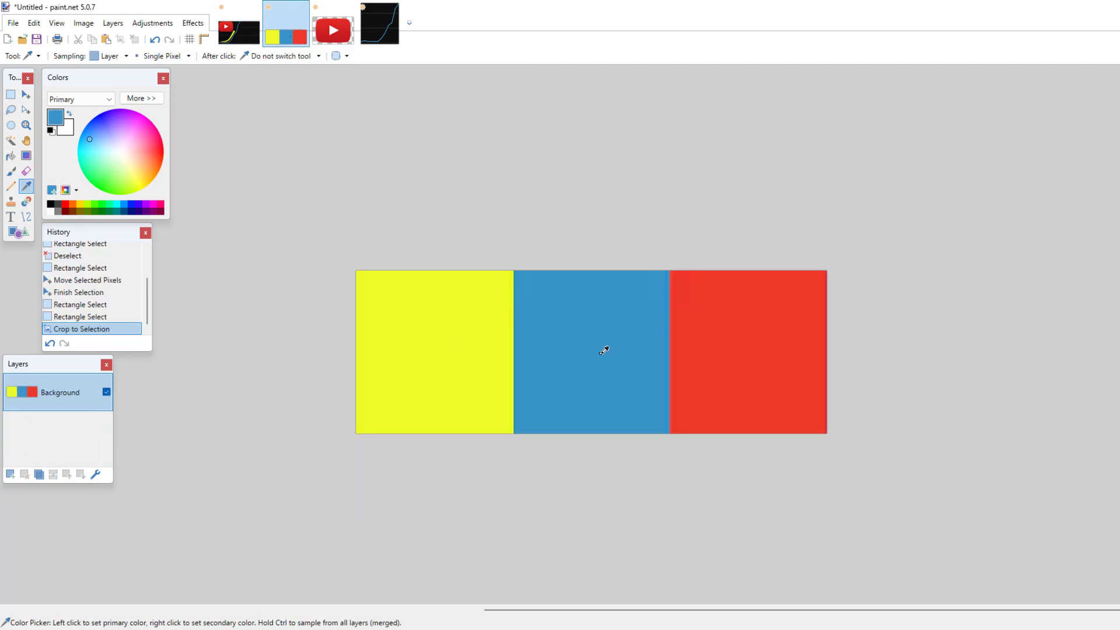
pyautogui.click(234, 30)
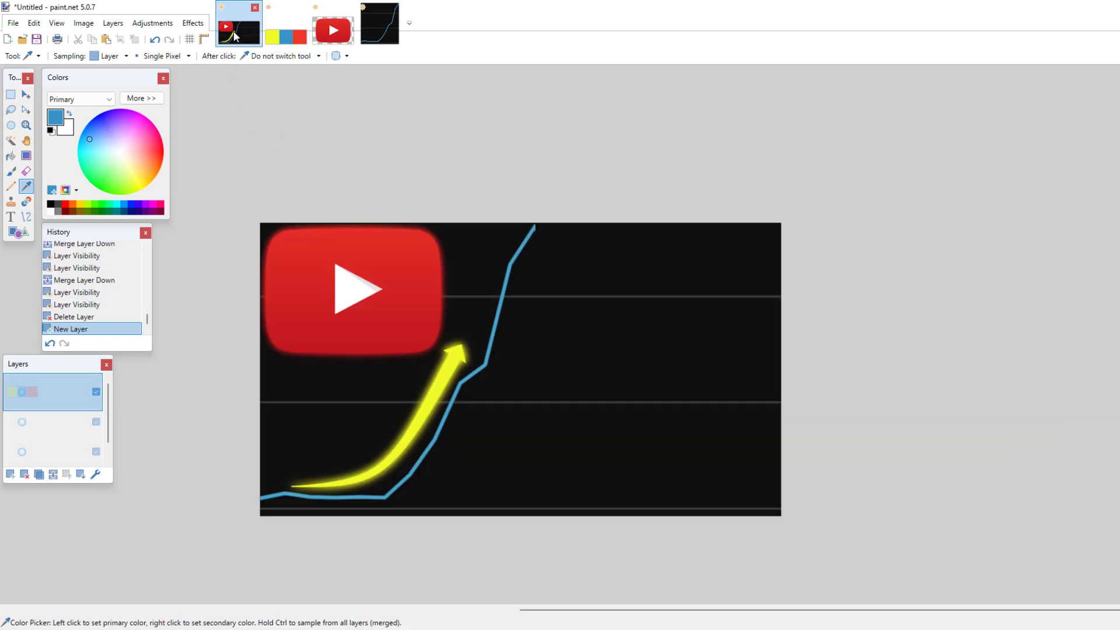
# Add text on the empty layer, beside the chart line, reading HOW TO, MAKE THUMBNAILS and FOR FREE!!! on three lines.
pyautogui.click(10, 218)
pyautogui.click(539, 296)
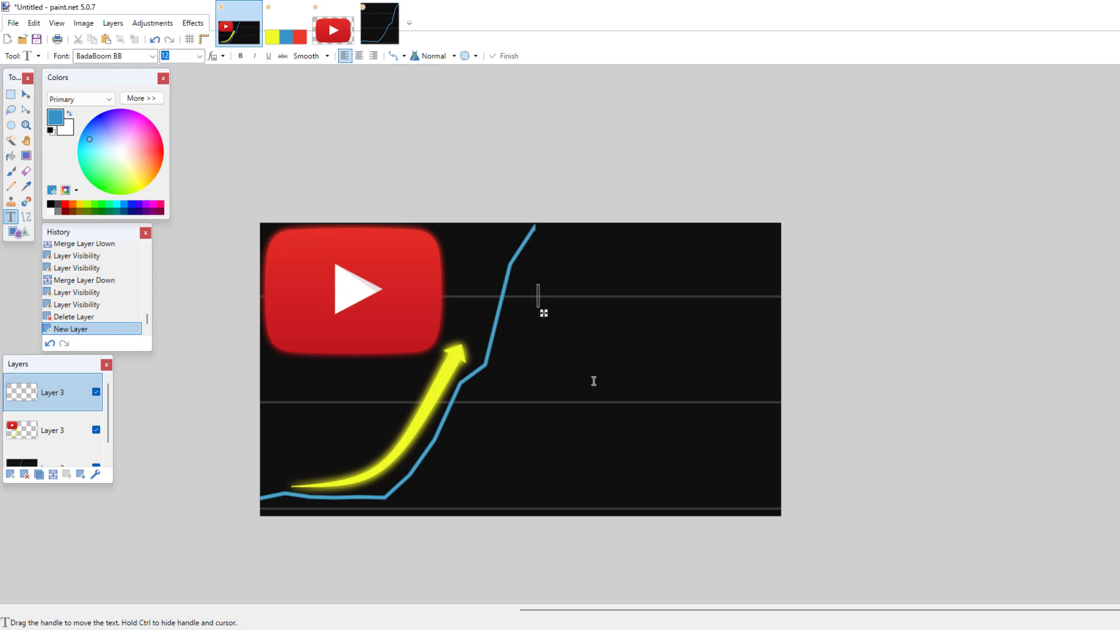
pyautogui.write('HOW TO')
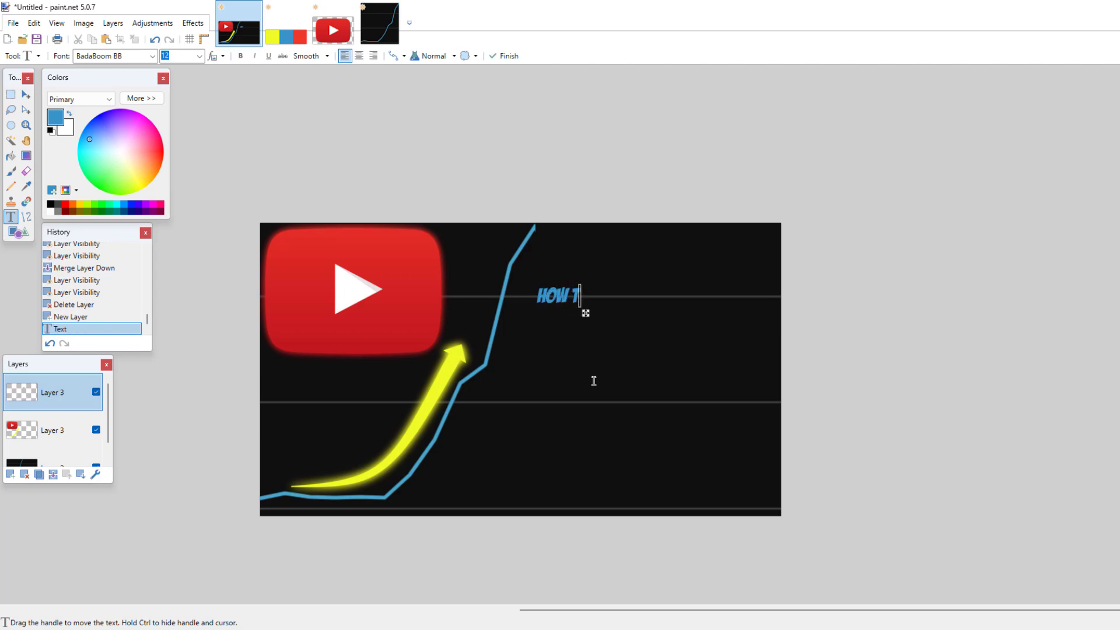
pyautogui.press('Return')
pyautogui.write('MAKE T')
pyautogui.write('HUMBNAILS')
pyautogui.press('Return')
pyautogui.write('FO')
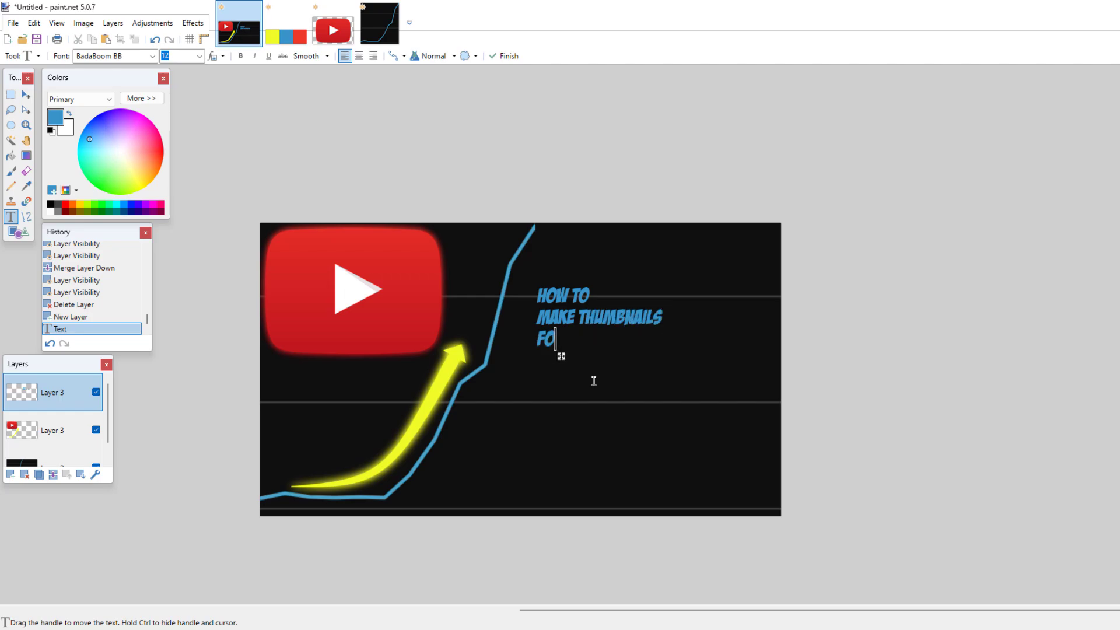
pyautogui.write('R FREE!!!')
# Set the text size to 36, break the line between MAKE and THUMBNAILS, centre-align the text and fit it beside the chart line.
pyautogui.click(199, 56)
pyautogui.write('72')
pyautogui.click(165, 212)
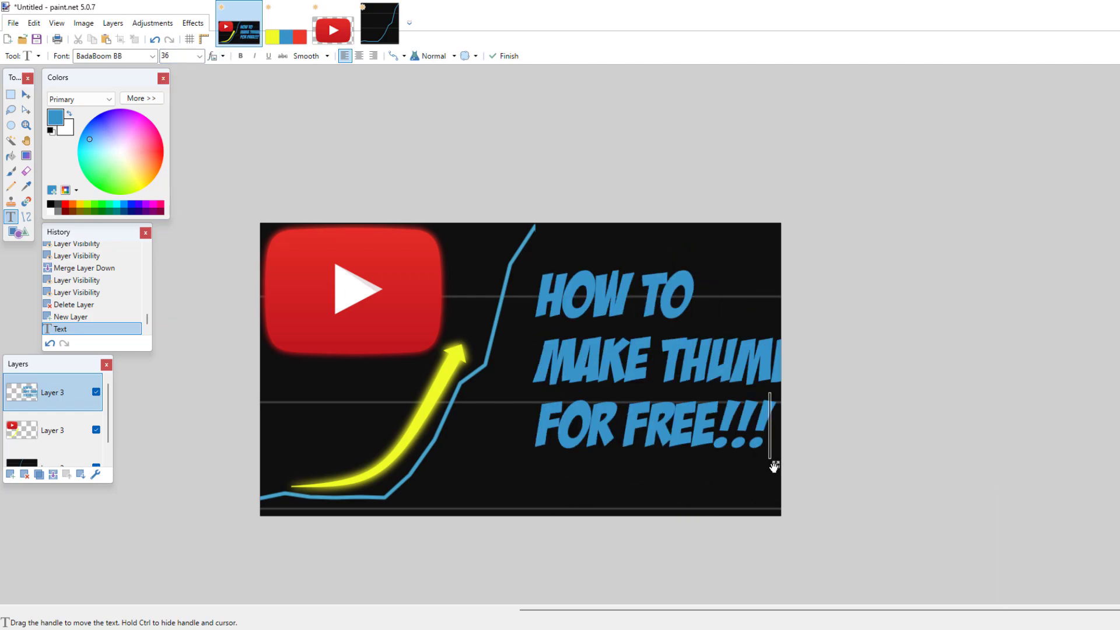
pyautogui.moveTo(774, 465); pyautogui.dragTo(751, 474)
pyautogui.click(532, 362)
pyautogui.press('Right')
pyautogui.press('Right')
pyautogui.press('Right')
pyautogui.press('Right')
pyautogui.press('Return')
pyautogui.click(359, 56)
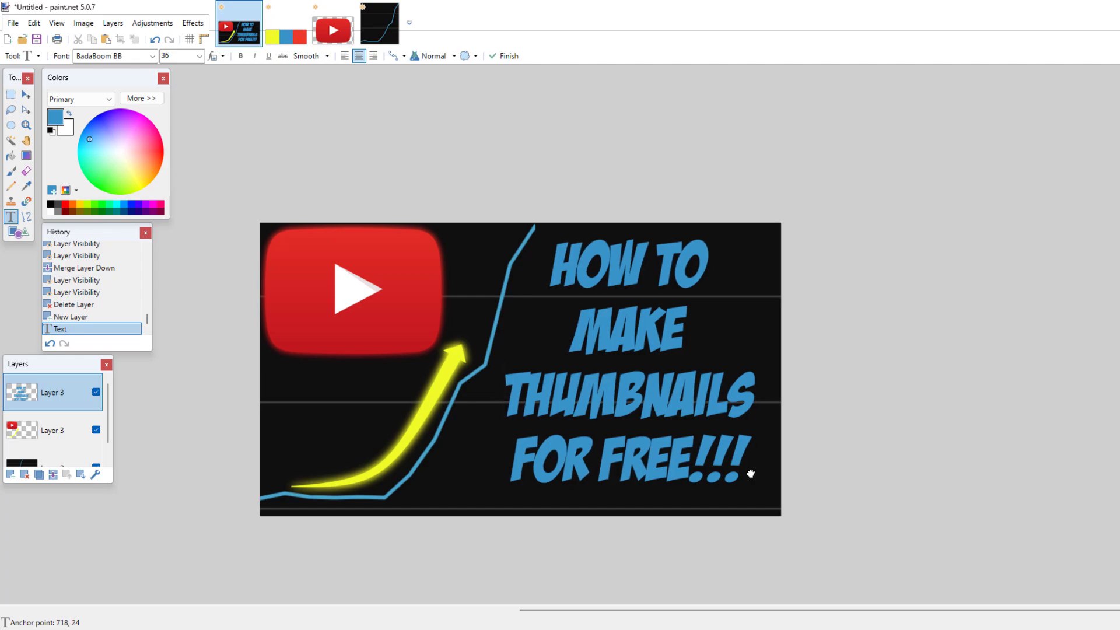
# Delete the HOW TO line from the text and move the remaining three lines down slightly.
pyautogui.click(578, 340)
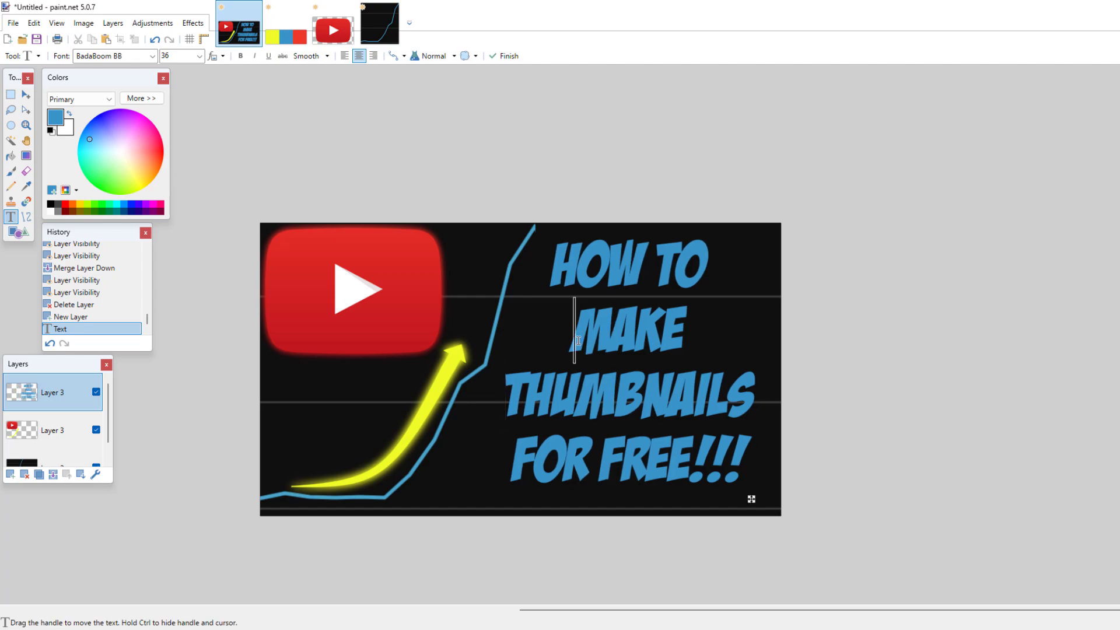
pyautogui.press('BackSpace')
pyautogui.press('BackSpace')
pyautogui.press('BackSpace')
pyautogui.press('BackSpace')
pyautogui.press('BackSpace')
pyautogui.press('BackSpace')
pyautogui.press('BackSpace')
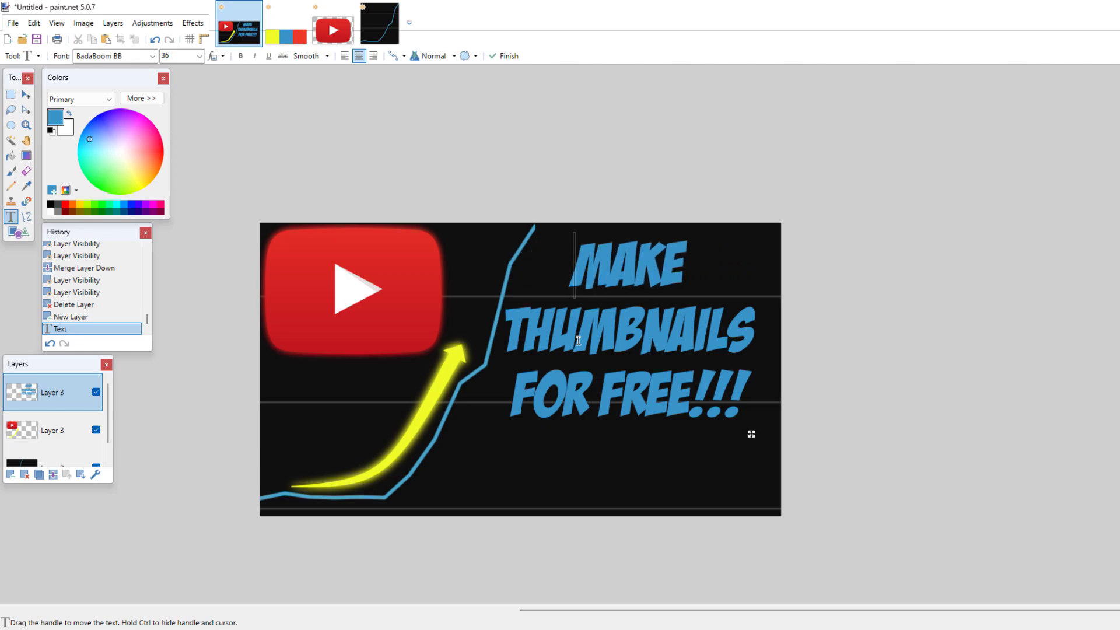
pyautogui.moveTo(750, 435); pyautogui.dragTo(752, 468)
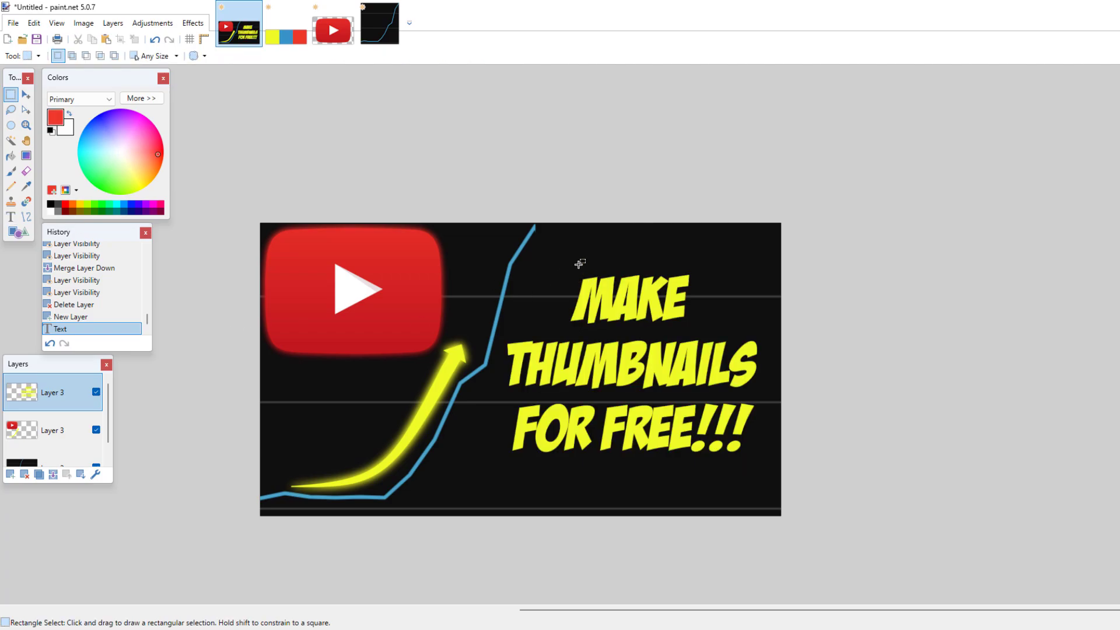
# Select the word MAKE with a rectangular selection and move it down closer to THUMBNAILS.
pyautogui.moveTo(564, 260); pyautogui.dragTo(716, 351)
pyautogui.click(26, 97)
pyautogui.press('Up')
pyautogui.press('Up')
pyautogui.press('Up')
pyautogui.press('Up')
pyautogui.press('Up')
pyautogui.press('Up')
pyautogui.press('Up')
pyautogui.press('Up')
pyautogui.press('Up')
pyautogui.press('Up')
pyautogui.press('Up')
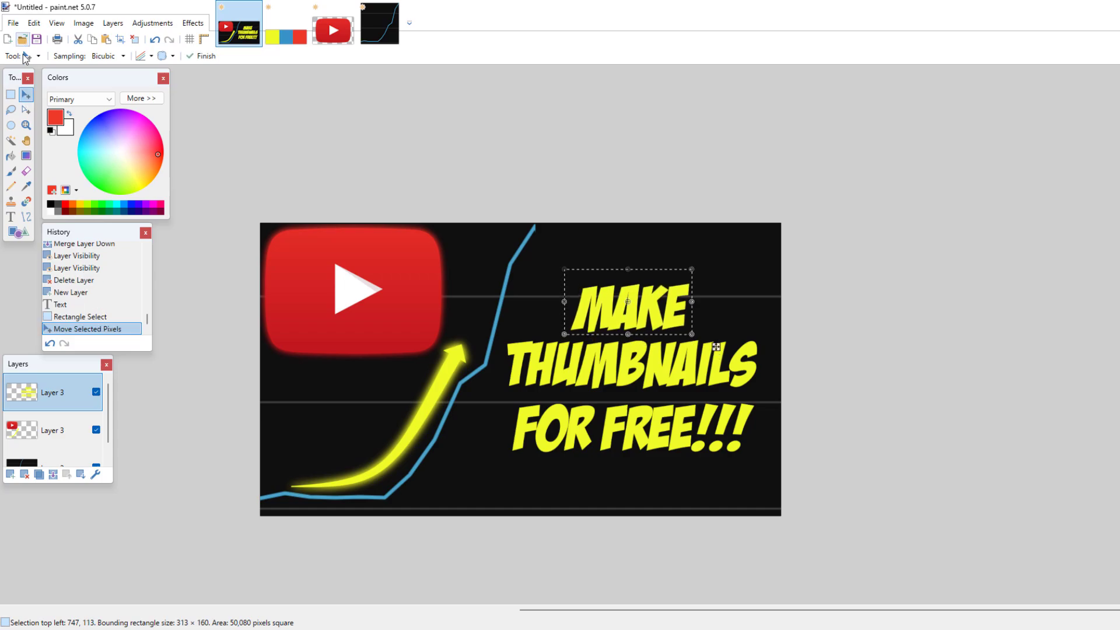
pyautogui.click(11, 95)
pyautogui.click(533, 445)
# Sample the blue swatch from the palette image and add the text FOR FREE!!! below the yellow text.
pyautogui.click(265, 20)
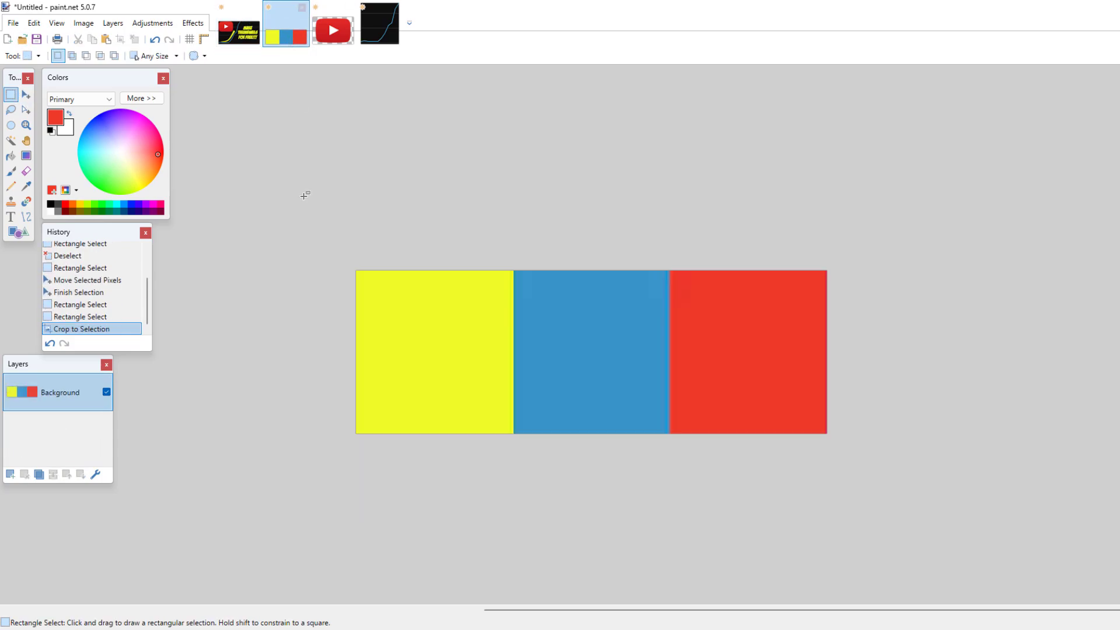
pyautogui.click(25, 186)
pyautogui.click(591, 351)
pyautogui.click(239, 24)
pyautogui.click(11, 217)
pyautogui.click(580, 493)
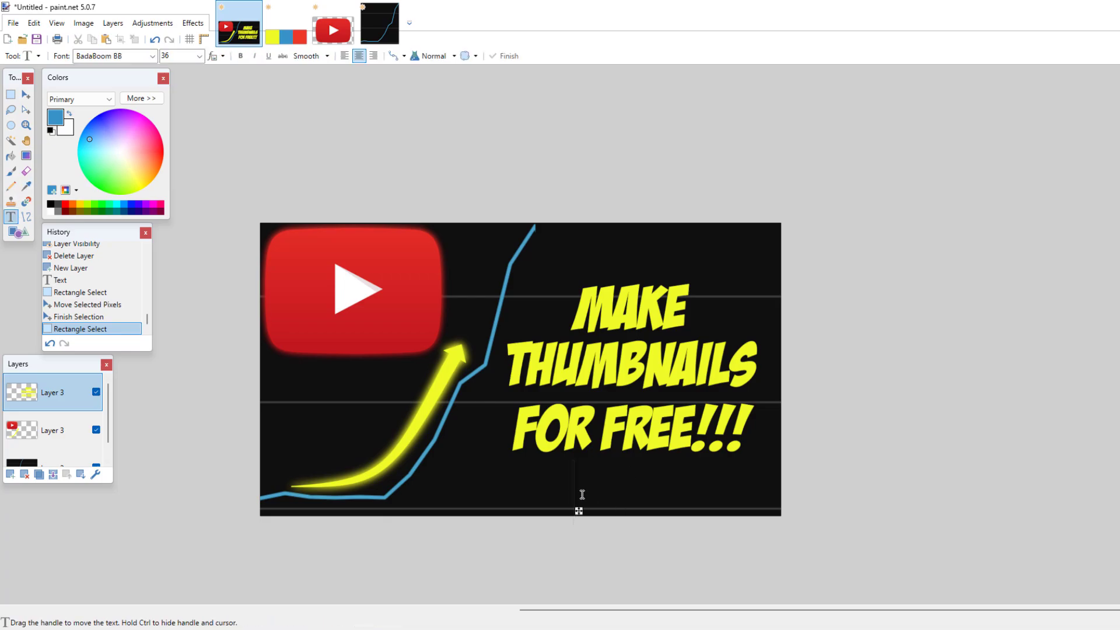
pyautogui.write('FOR FREE!!!')
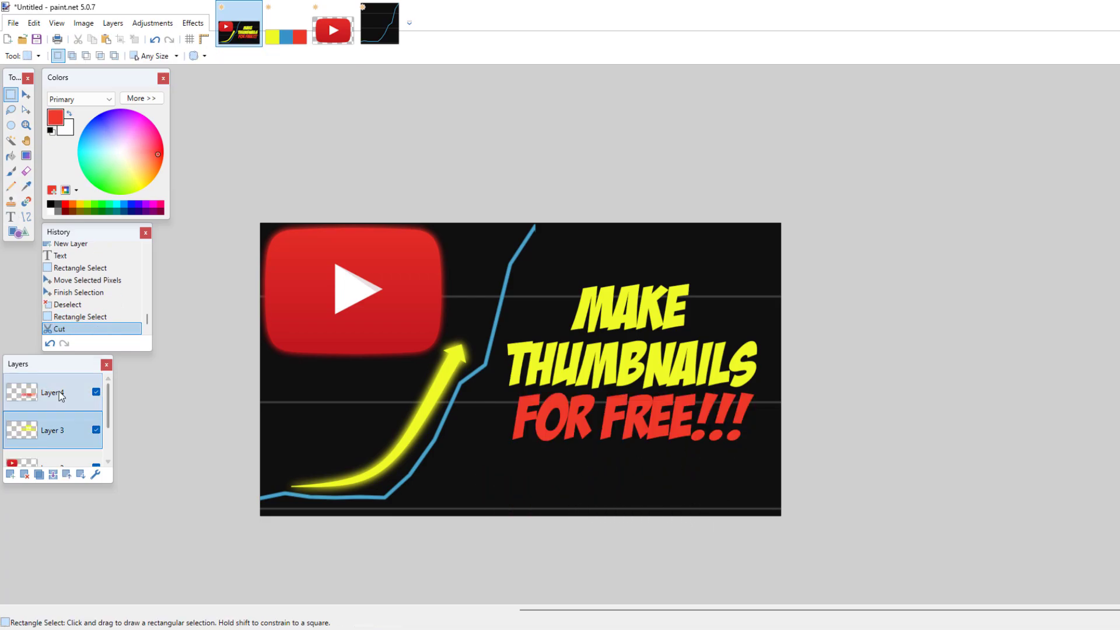
# Merge the red FOR FREE!!! text layer down into the yellow text layer.
pyautogui.click(60, 396)
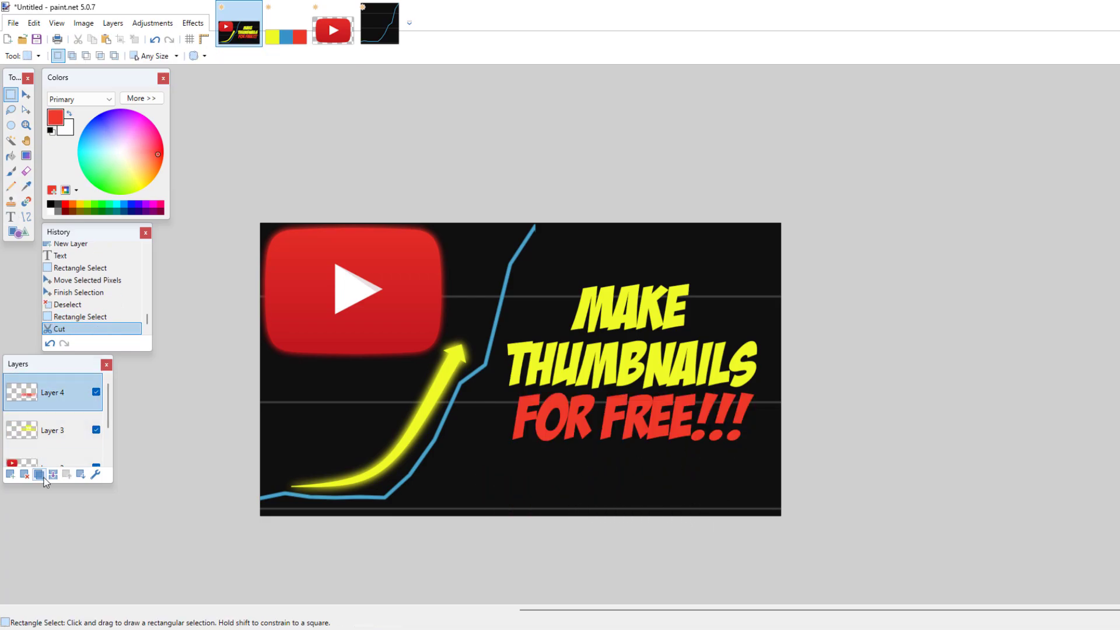
pyautogui.click(53, 474)
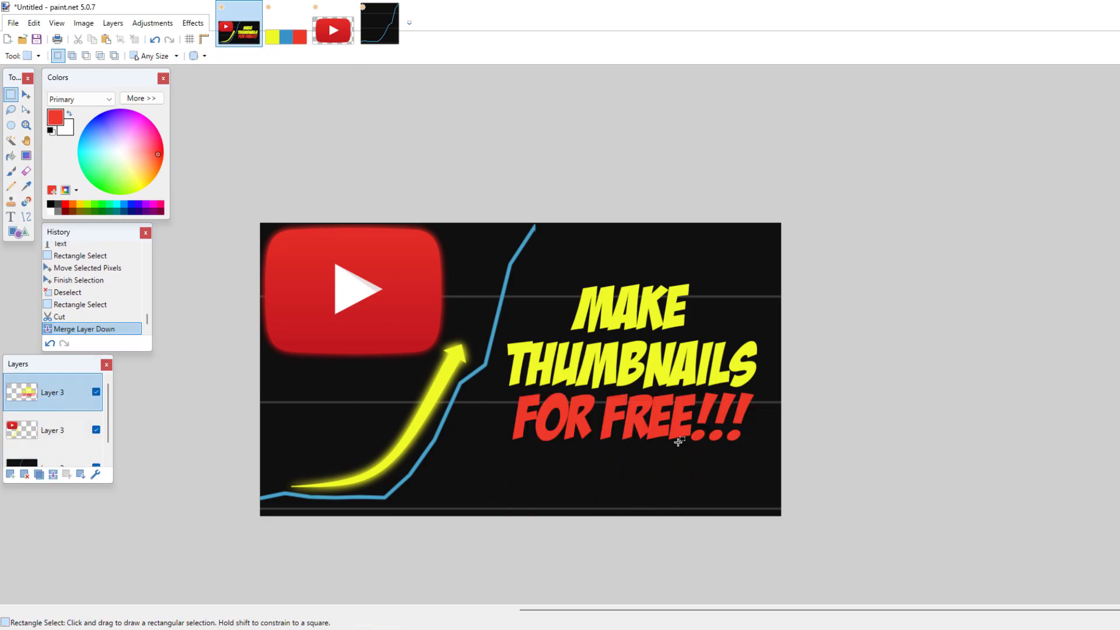